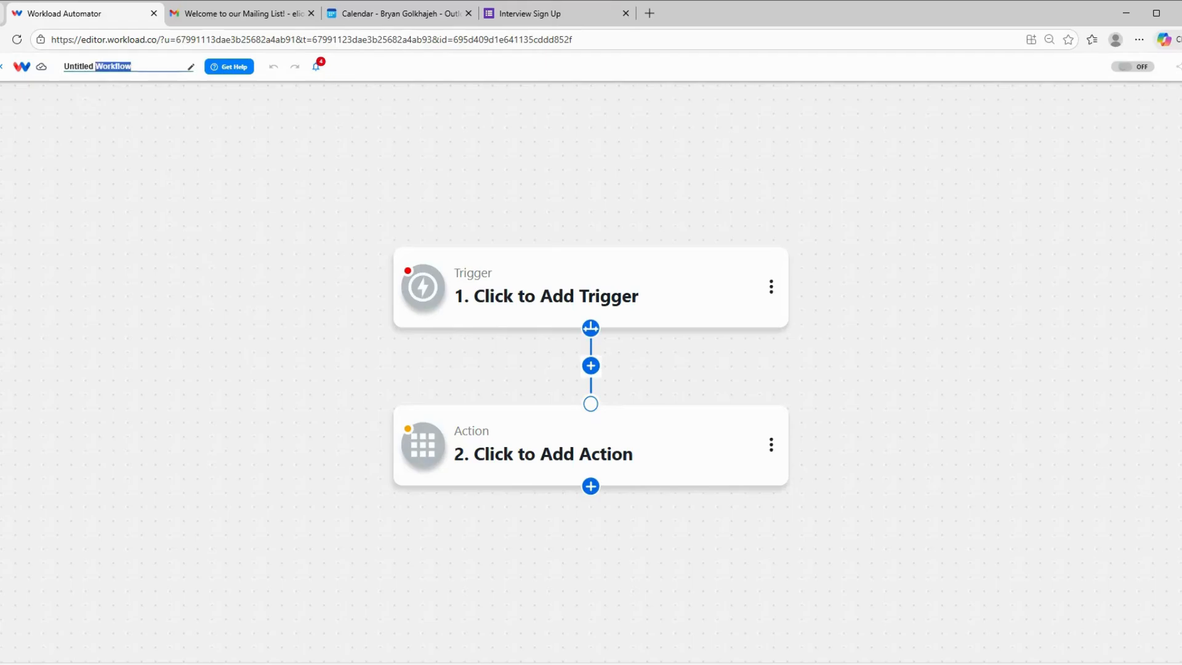
Step: Rename the untitled workflow as "google forms to outlook calendar event"
text(google forms to outlook cl)
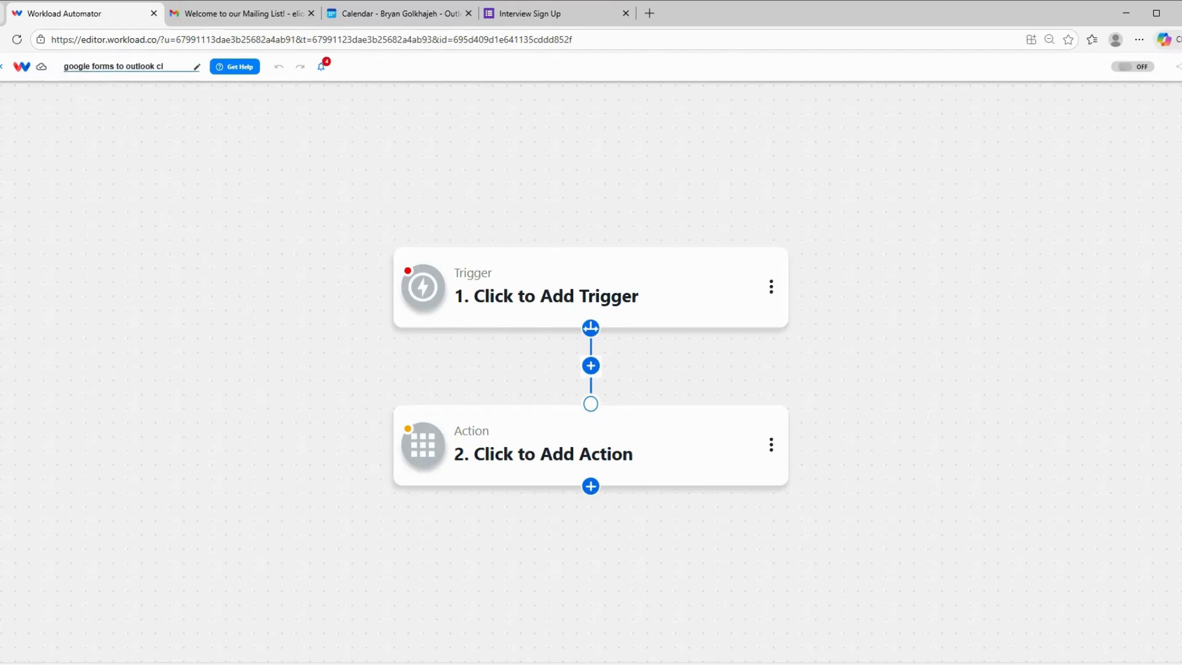
key(BackSpace)
text(alendar)
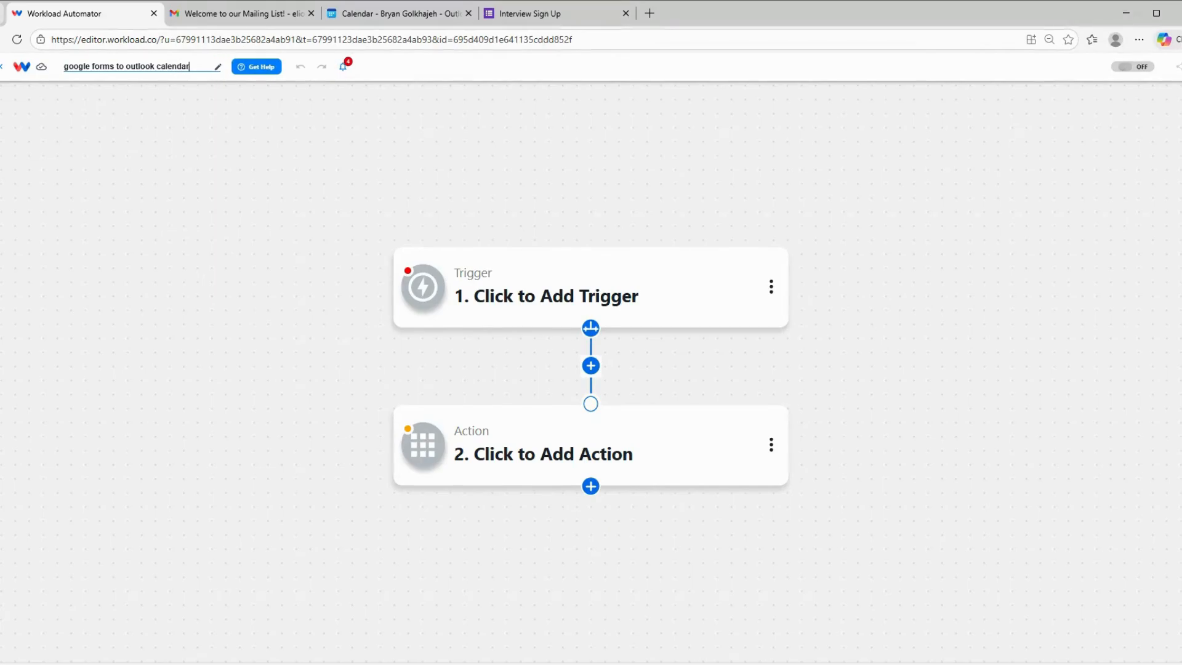
text( event)
key(Return)
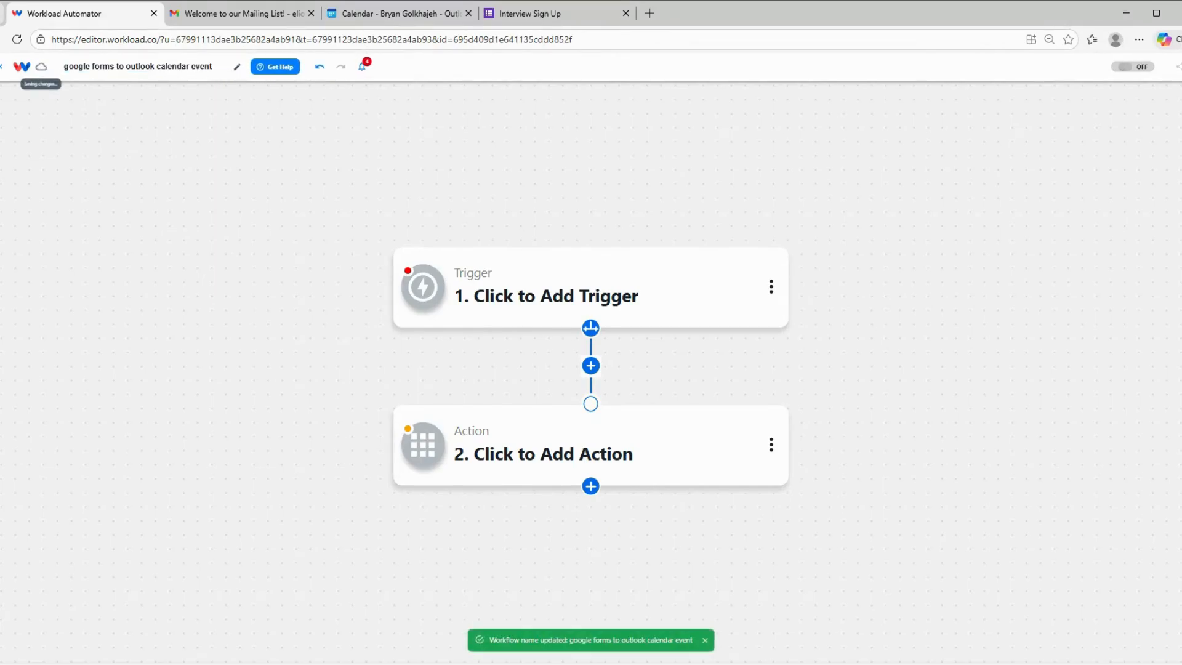
Step: Set the workflow's trigger to Google Forms with the New Form Response event
mouse_move(601, 256)
click(533, 283)
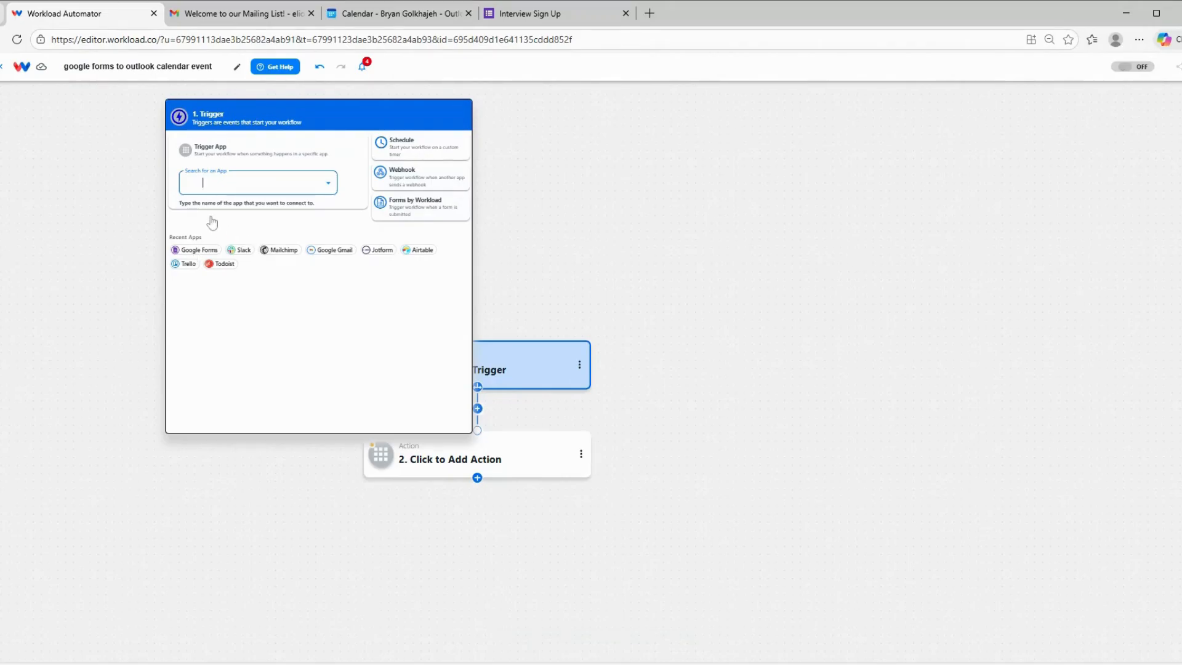
click(194, 257)
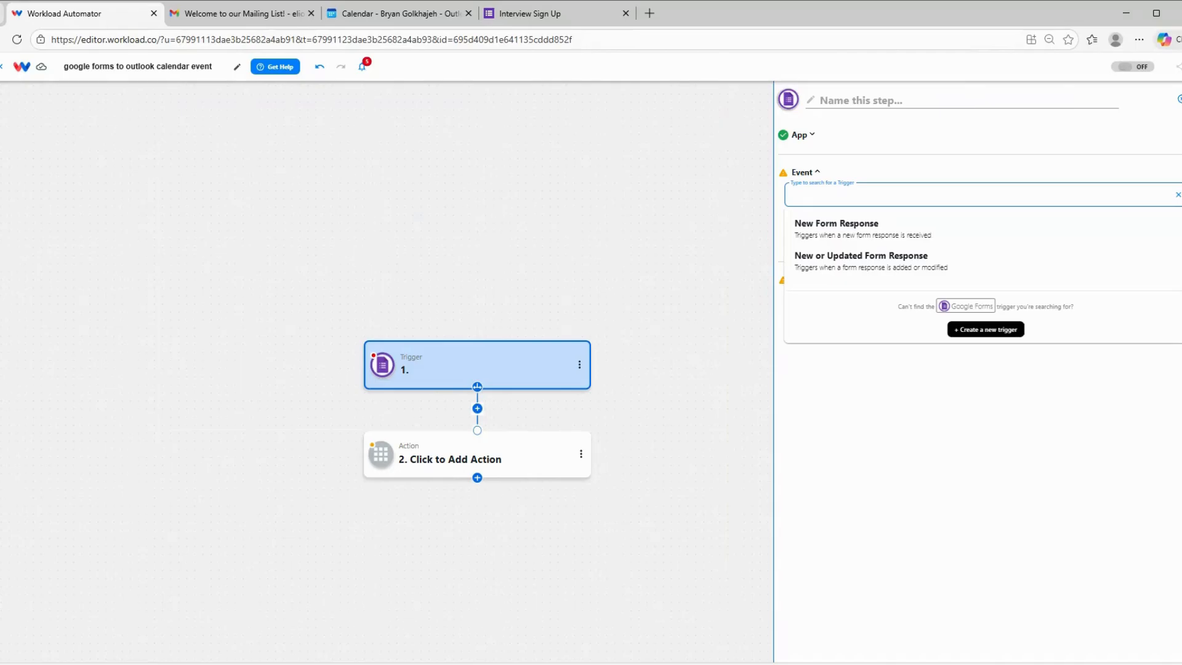
click(837, 230)
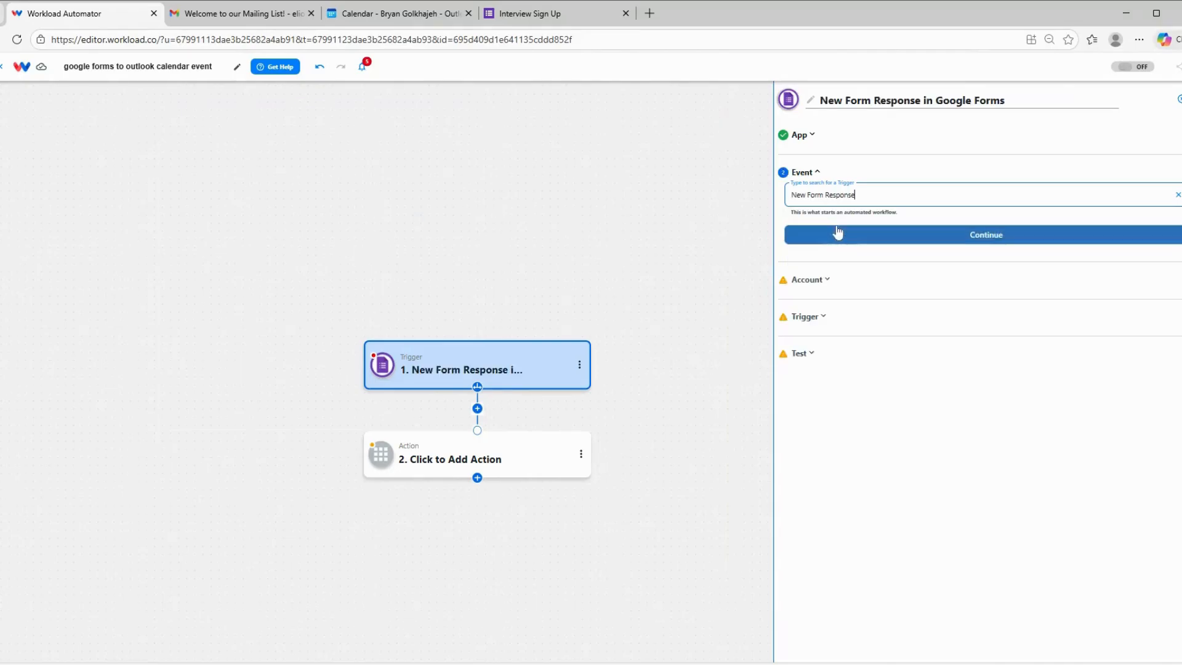
click(899, 234)
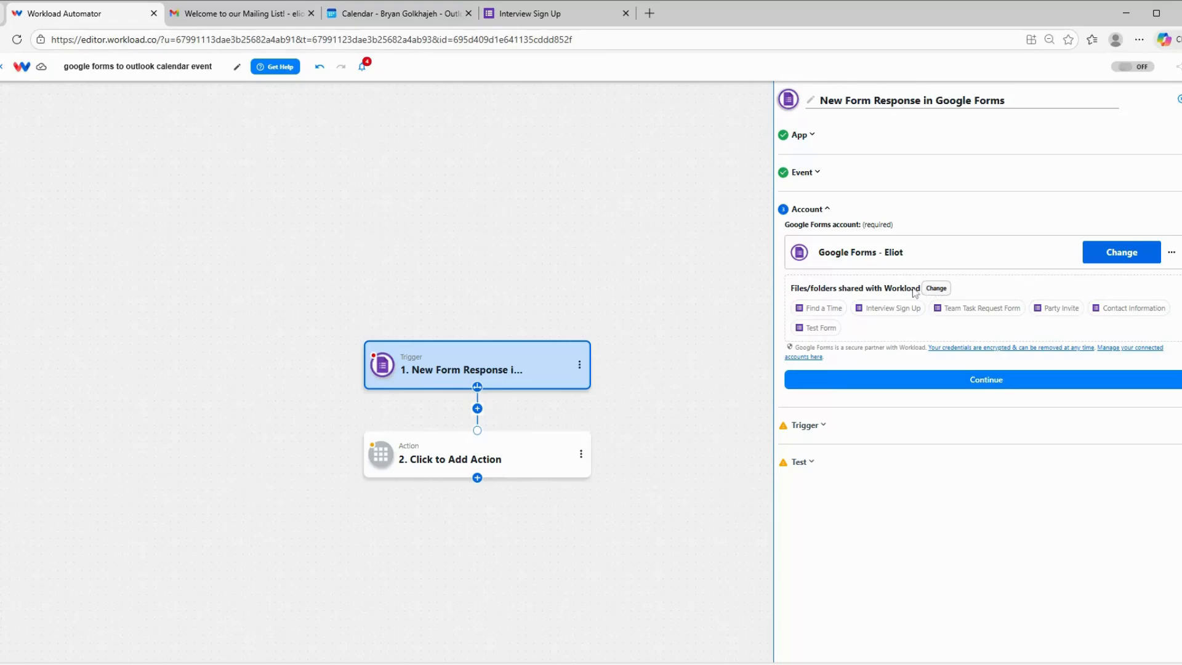
Step: Accept the connected Google Forms account, choose the Interview Sign Up form for the trigger, and run its test
click(1014, 380)
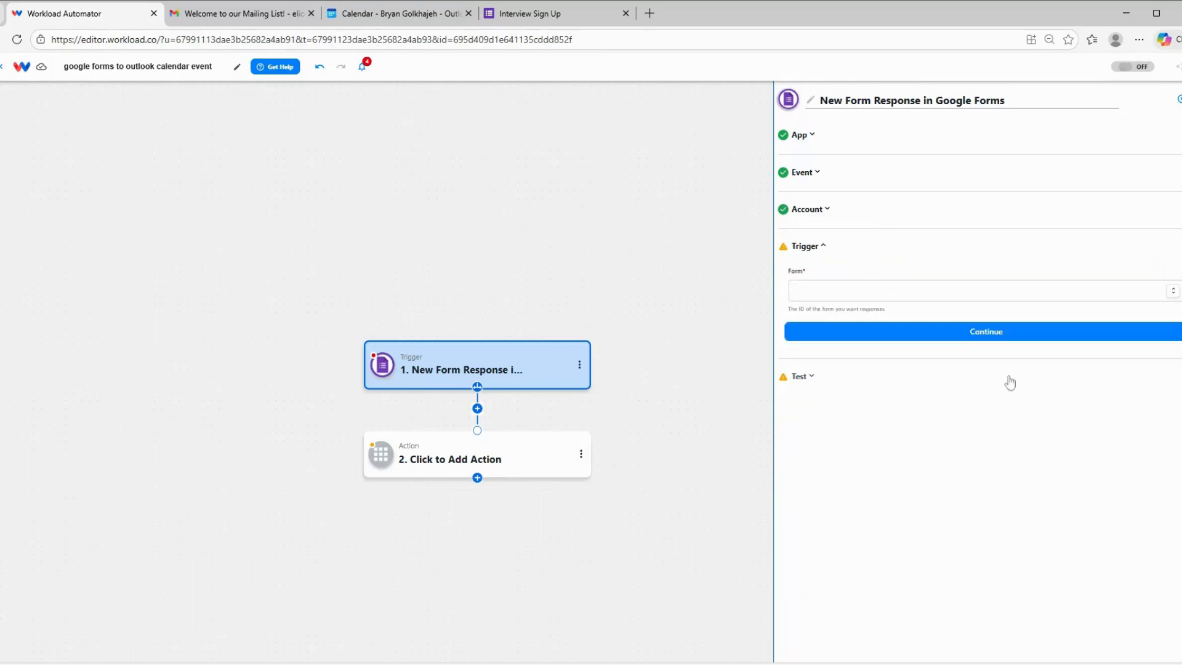
click(863, 293)
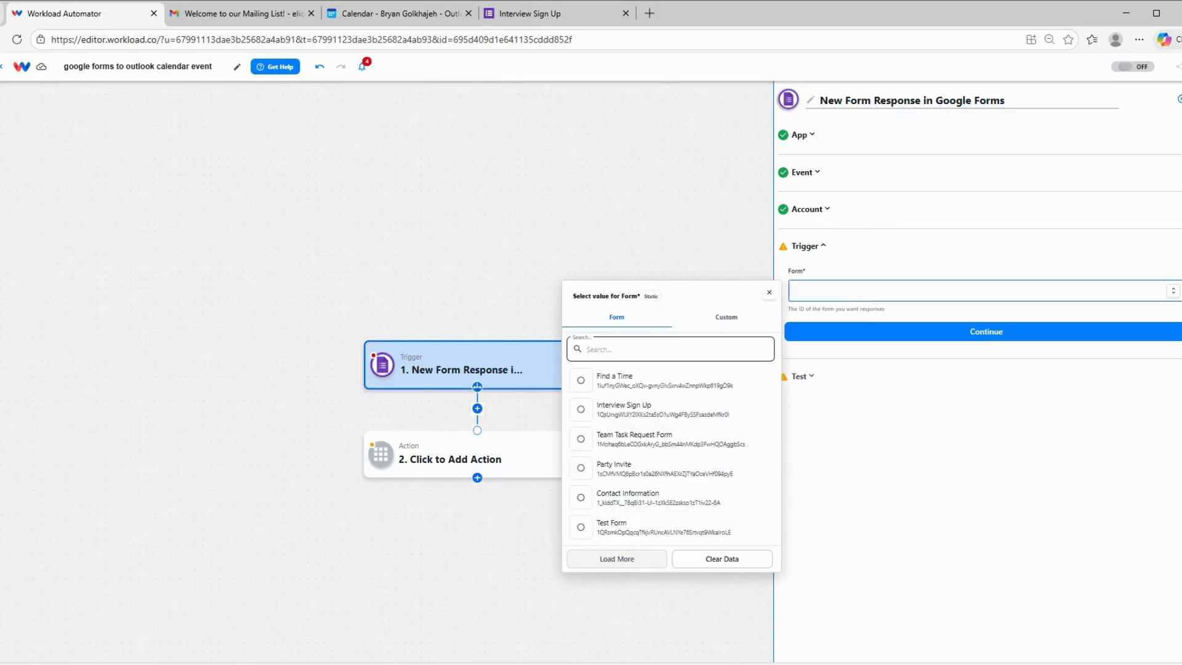
click(620, 413)
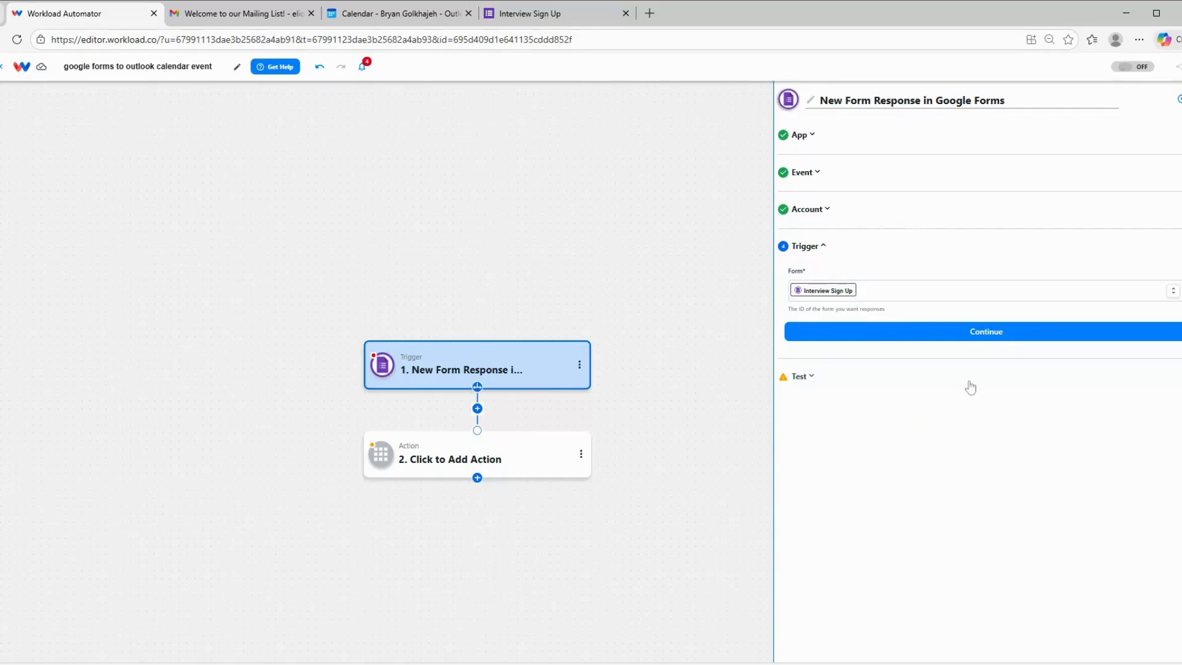
click(998, 334)
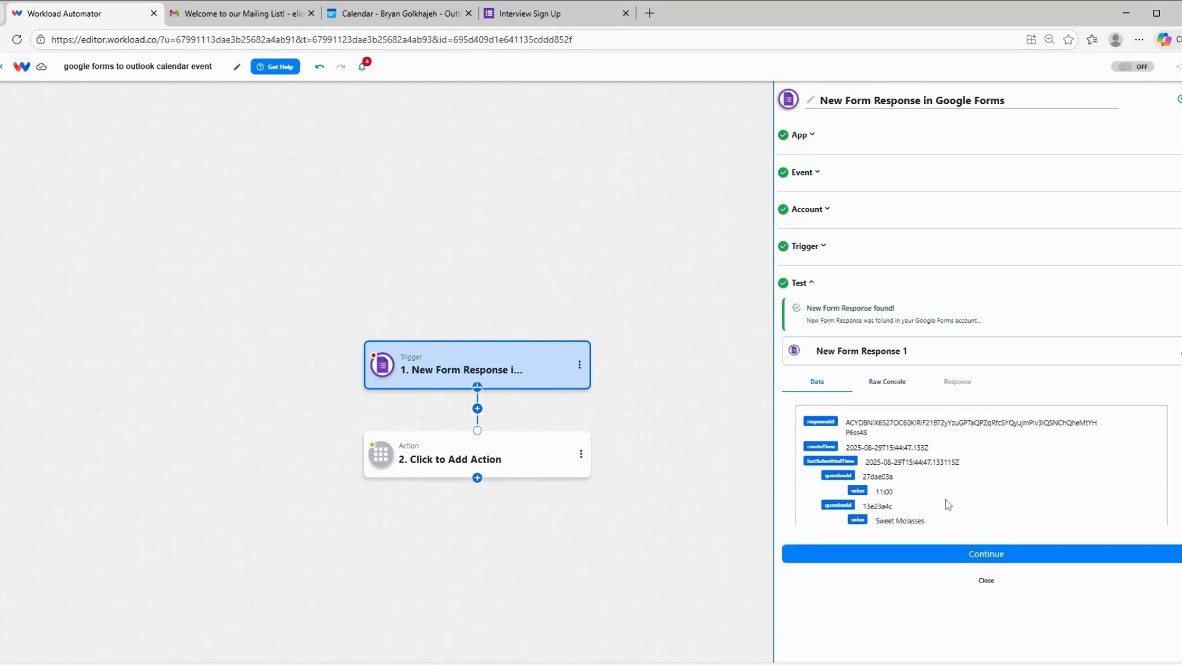
Step: Review the fetched sample responses and select New Form Response 3 as the trigger's test data
scroll(945, 477, down, 3)
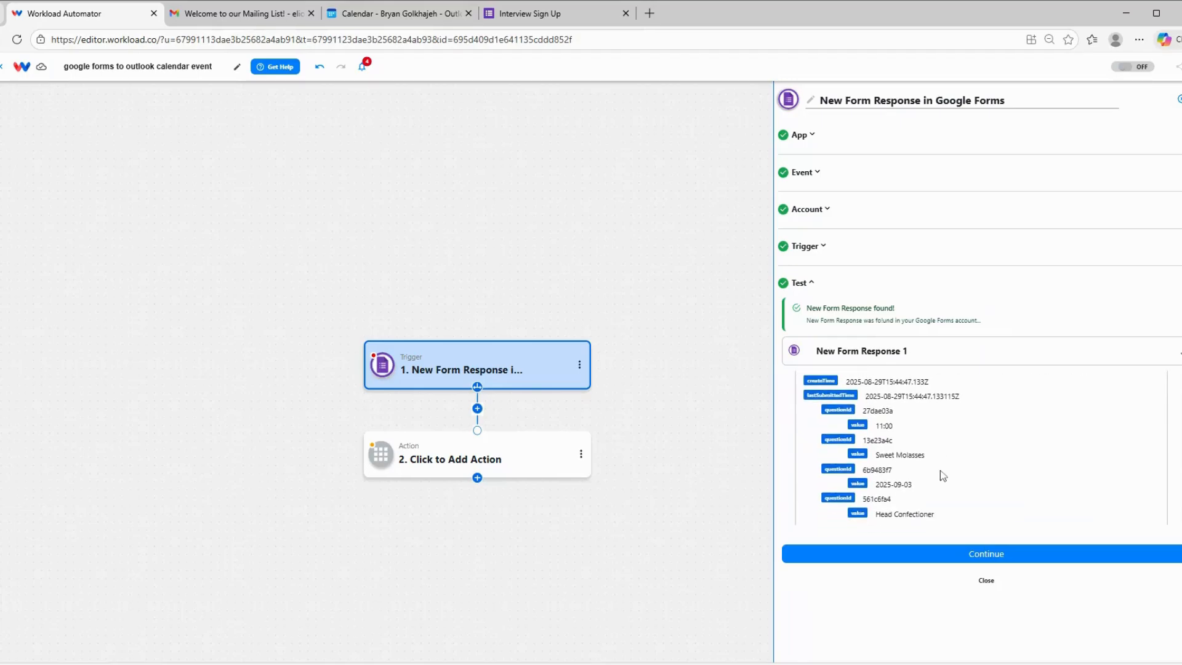
scroll(940, 474, up, 3)
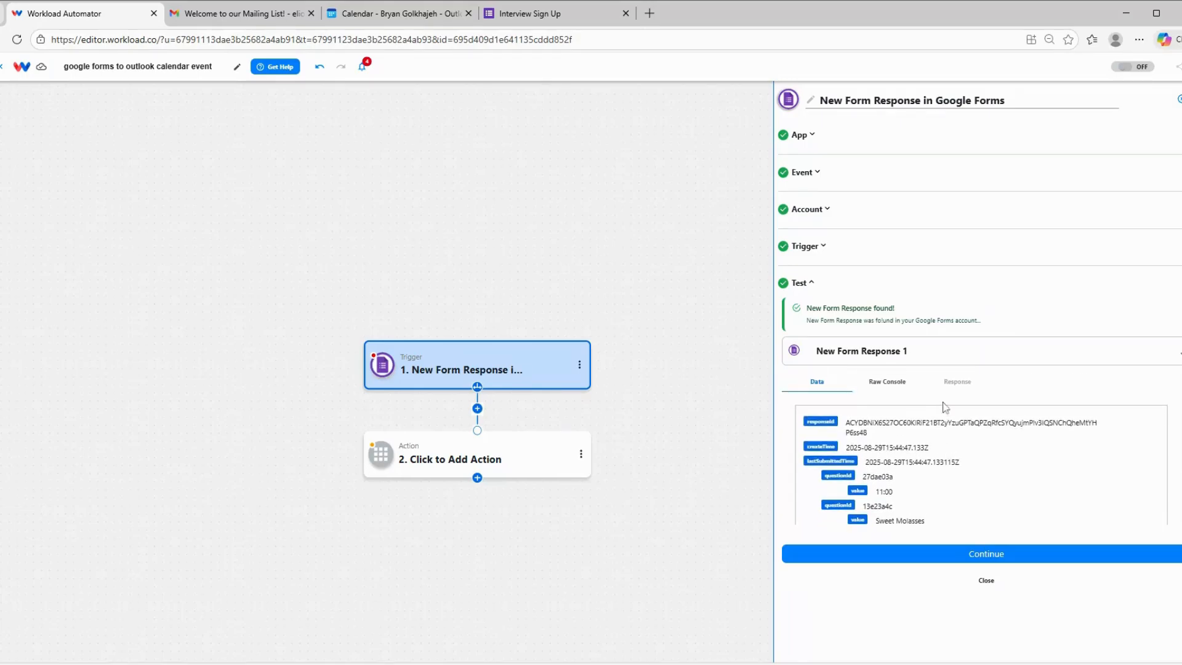
click(923, 362)
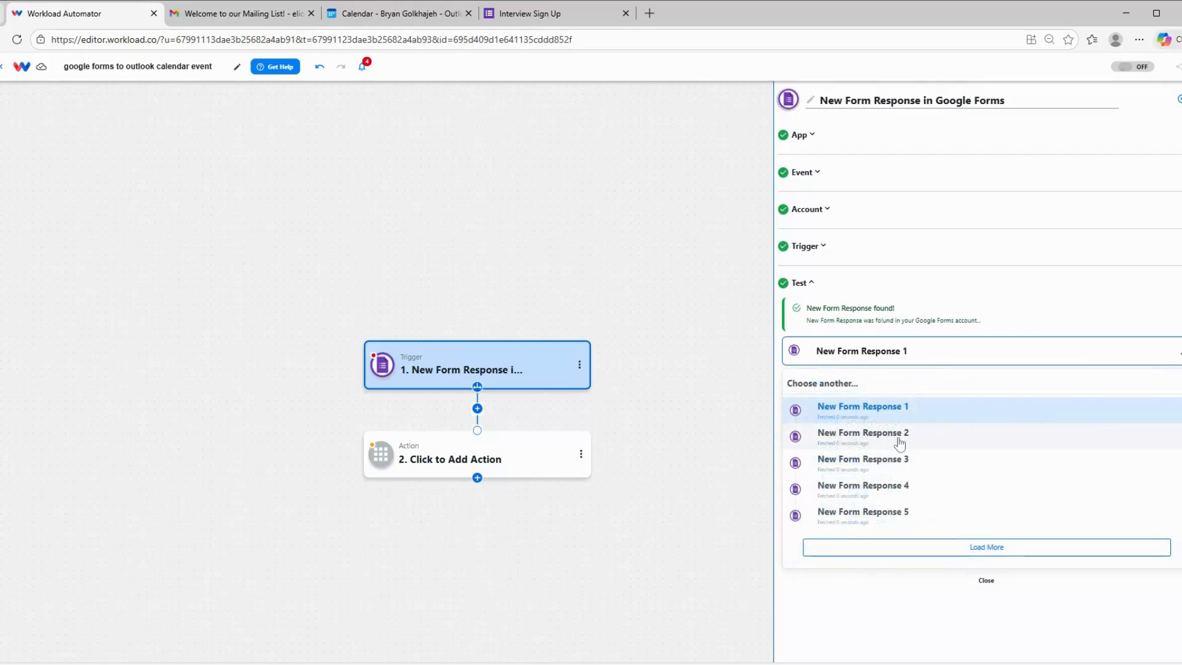
click(898, 435)
scroll(913, 438, down, 3)
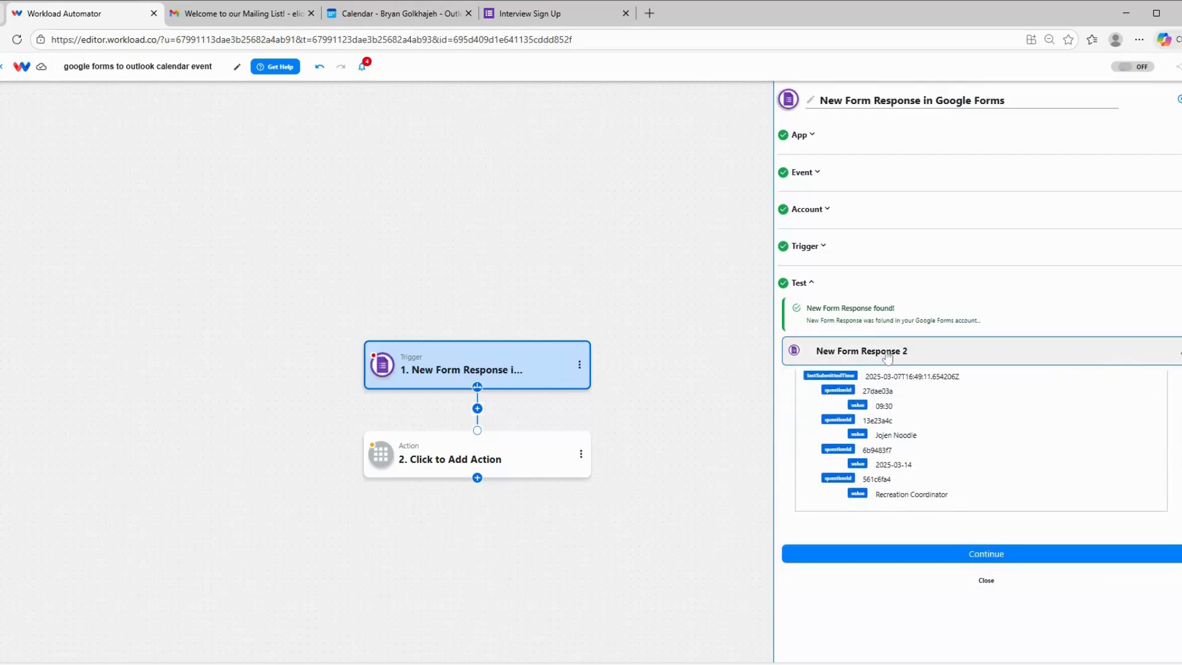
click(886, 354)
click(902, 461)
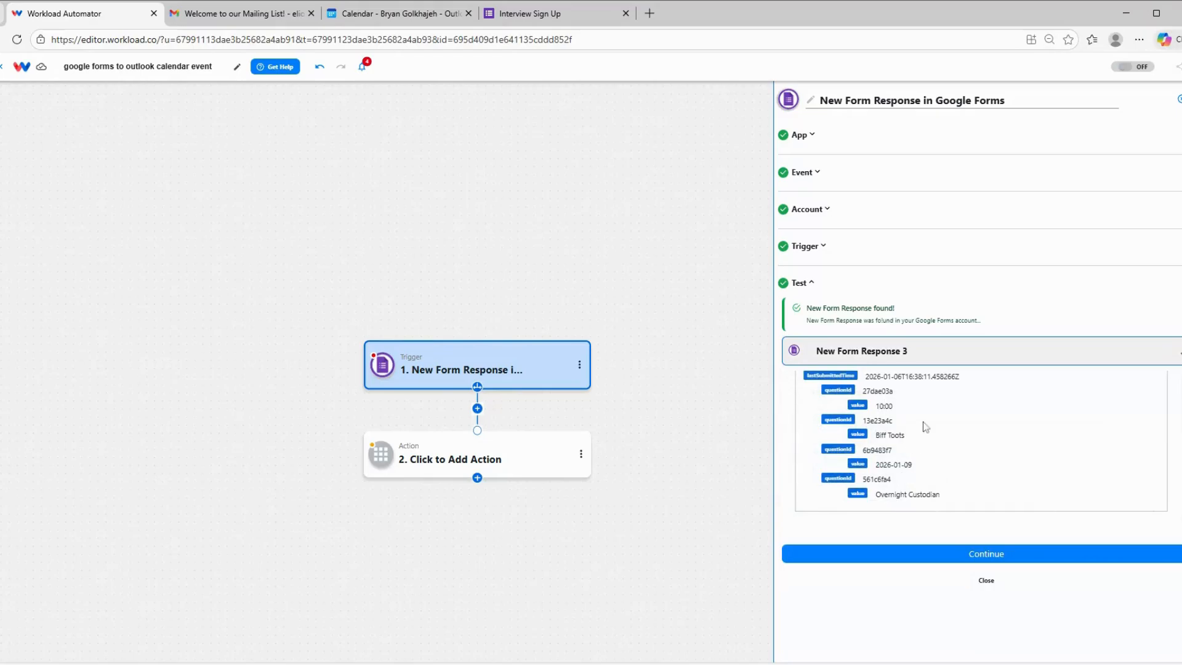
scroll(925, 427, up, 3)
scroll(926, 424, down, 2)
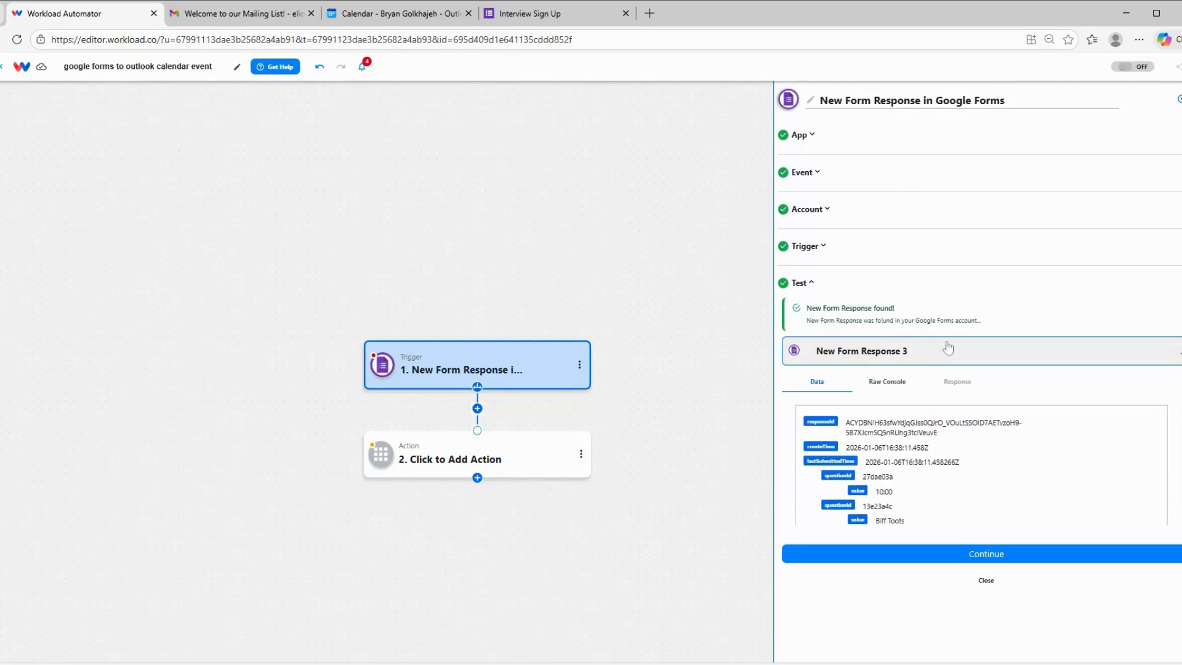
Step: Examine the raw console output of New Form Response 3 to see how its answers are structured
click(887, 381)
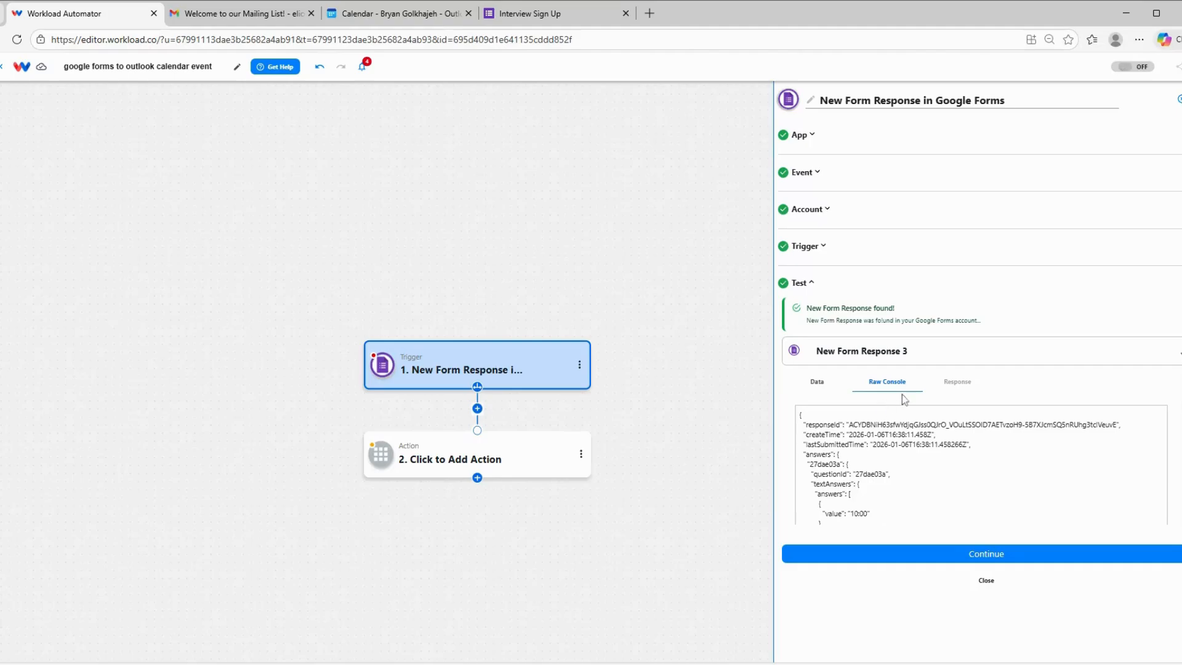
scroll(901, 472, down, 1)
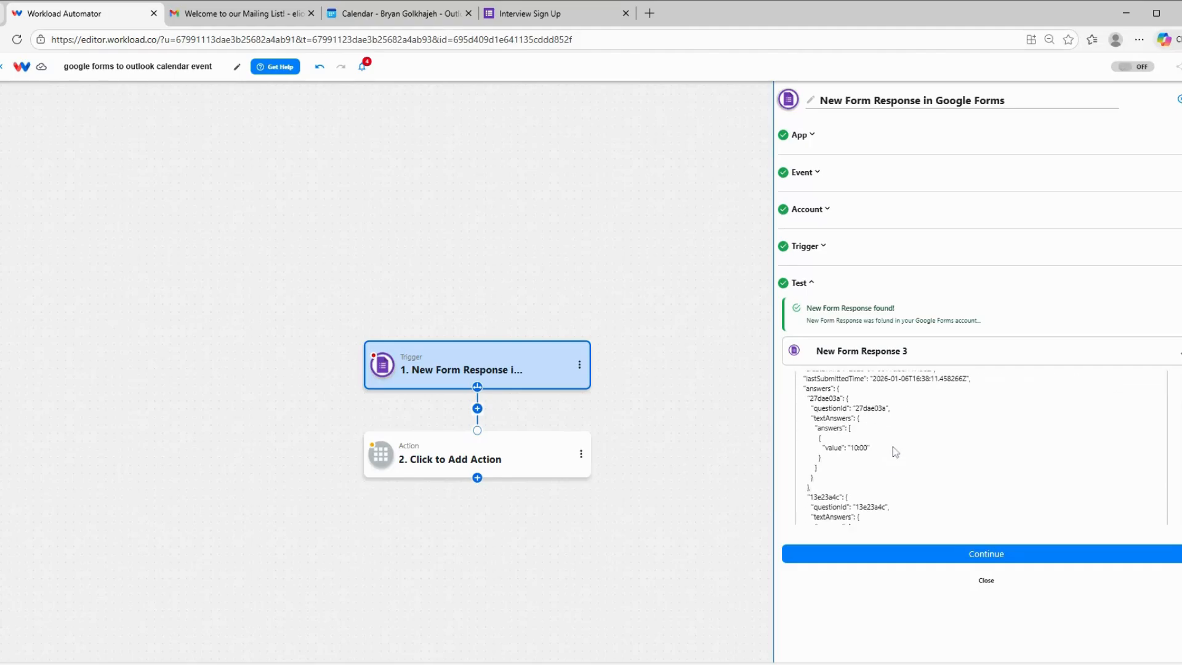
scroll(883, 470, down, 2)
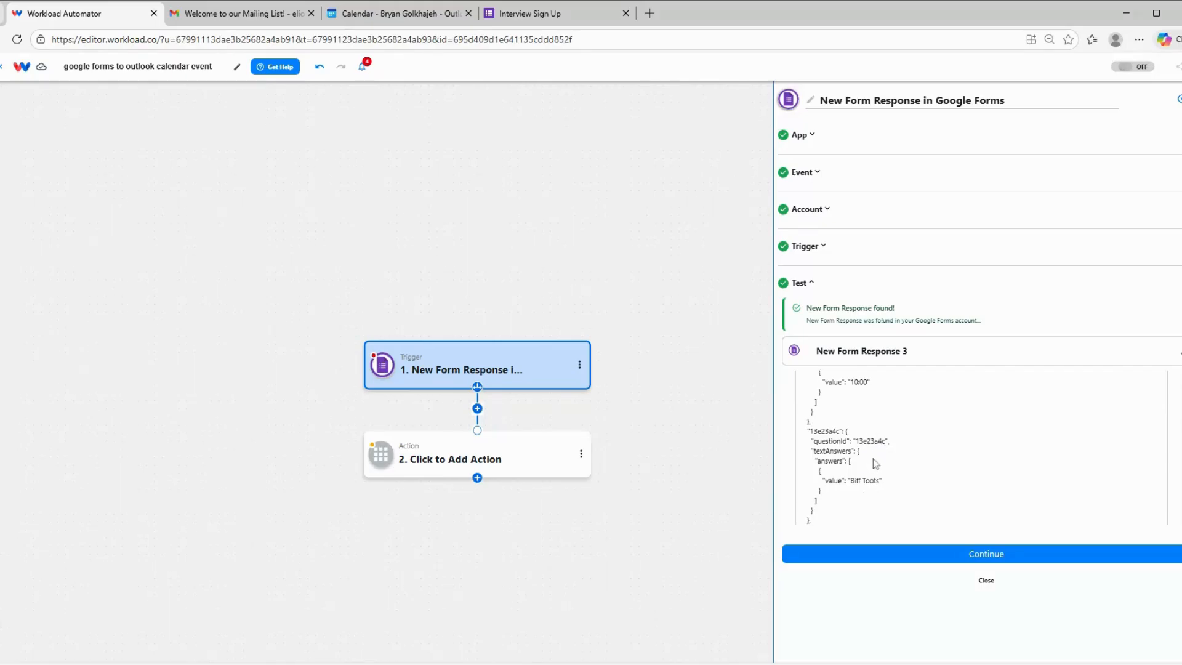
scroll(865, 474, down, 2)
scroll(874, 474, down, 2)
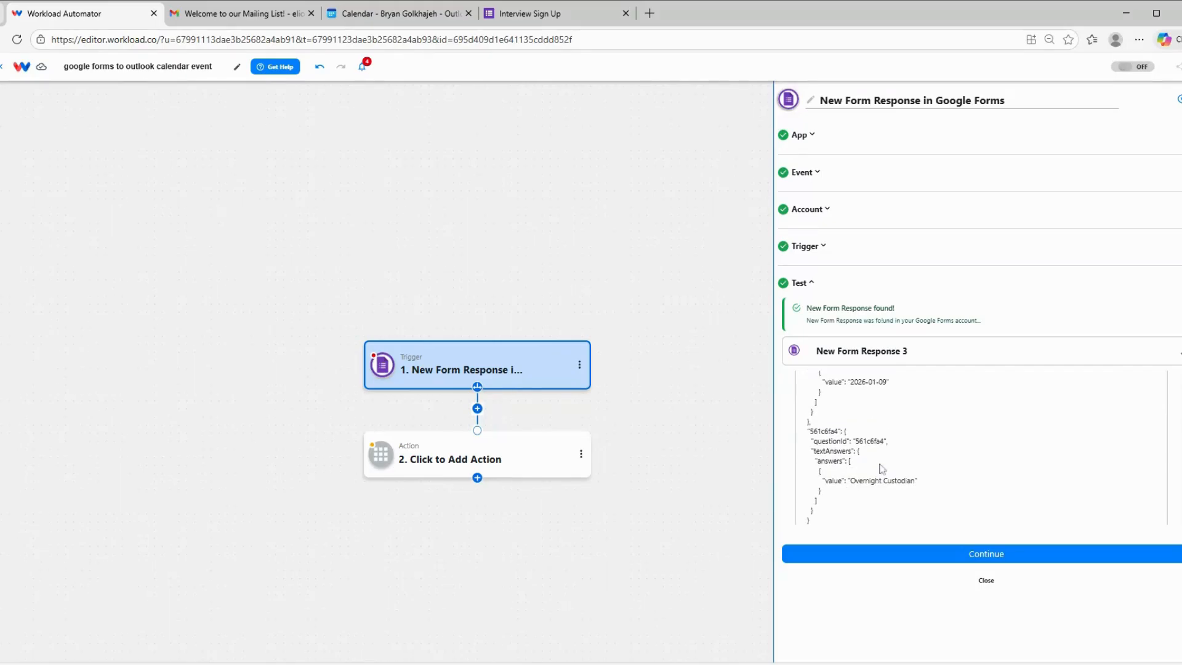
scroll(864, 486, down, 1)
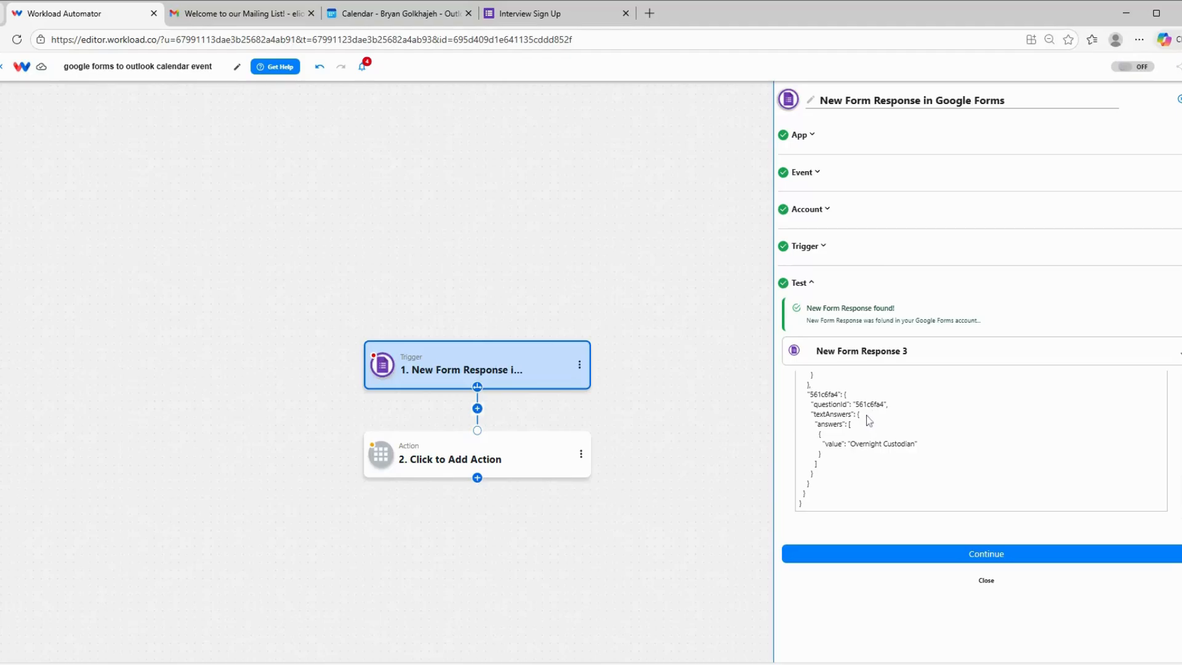
scroll(903, 415, up, 3)
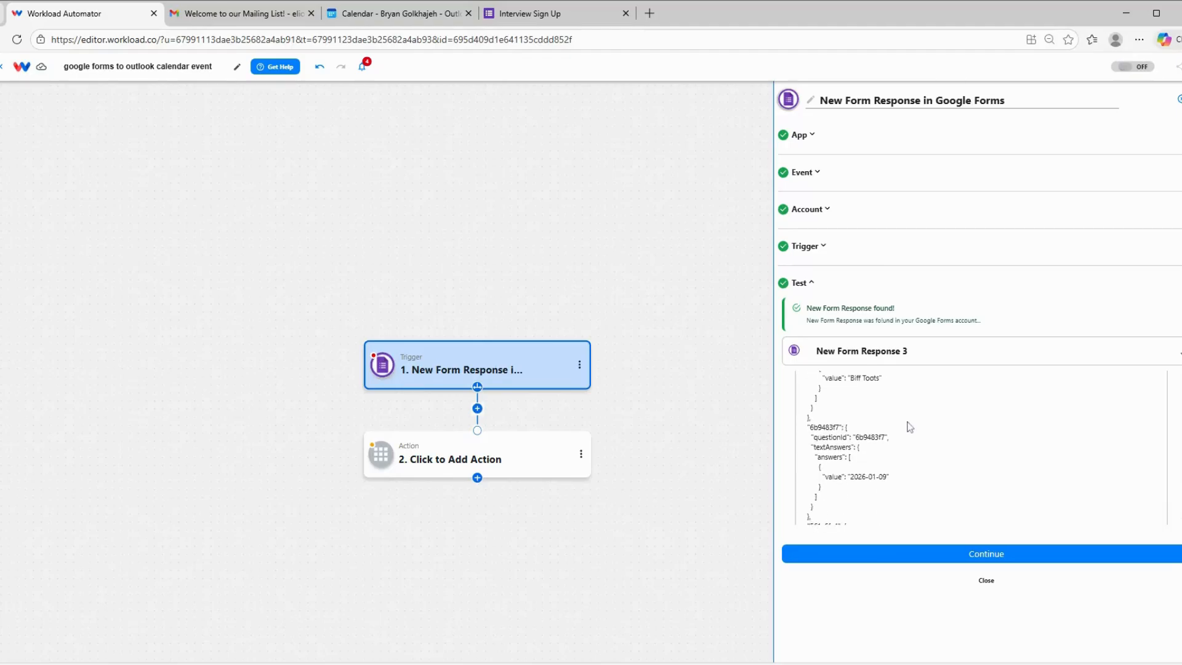
scroll(910, 427, up, 2)
scroll(958, 445, up, 5)
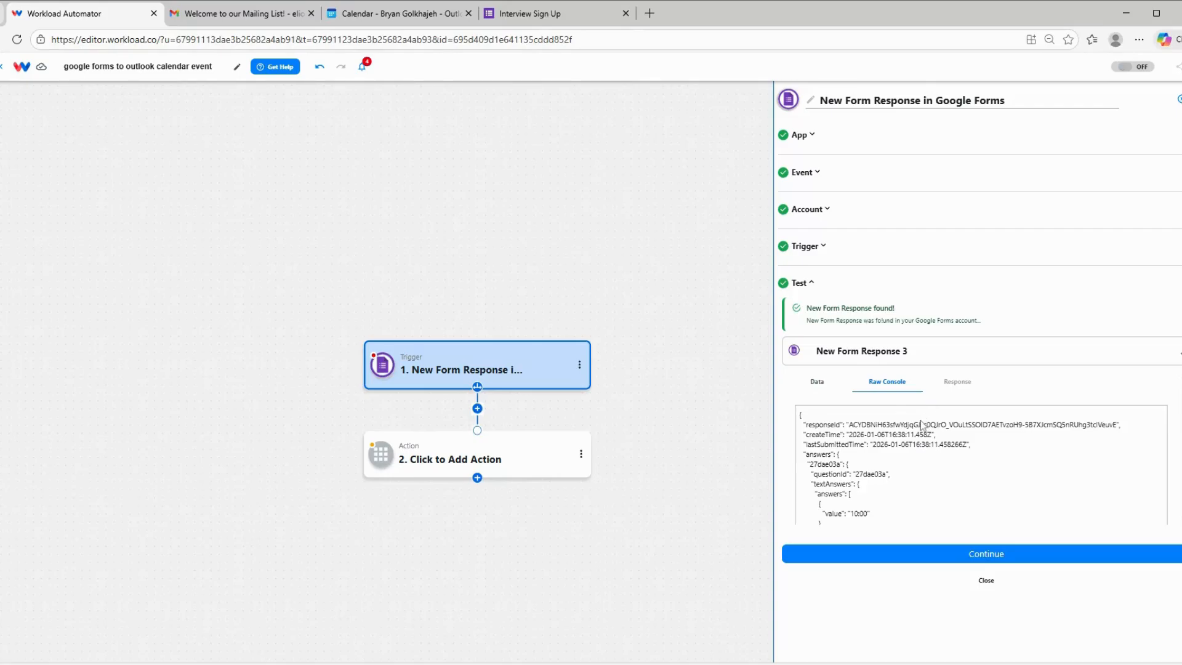
Step: Finish the trigger test and set the second step to AI Wizard by Workload with the Format Data event
click(952, 554)
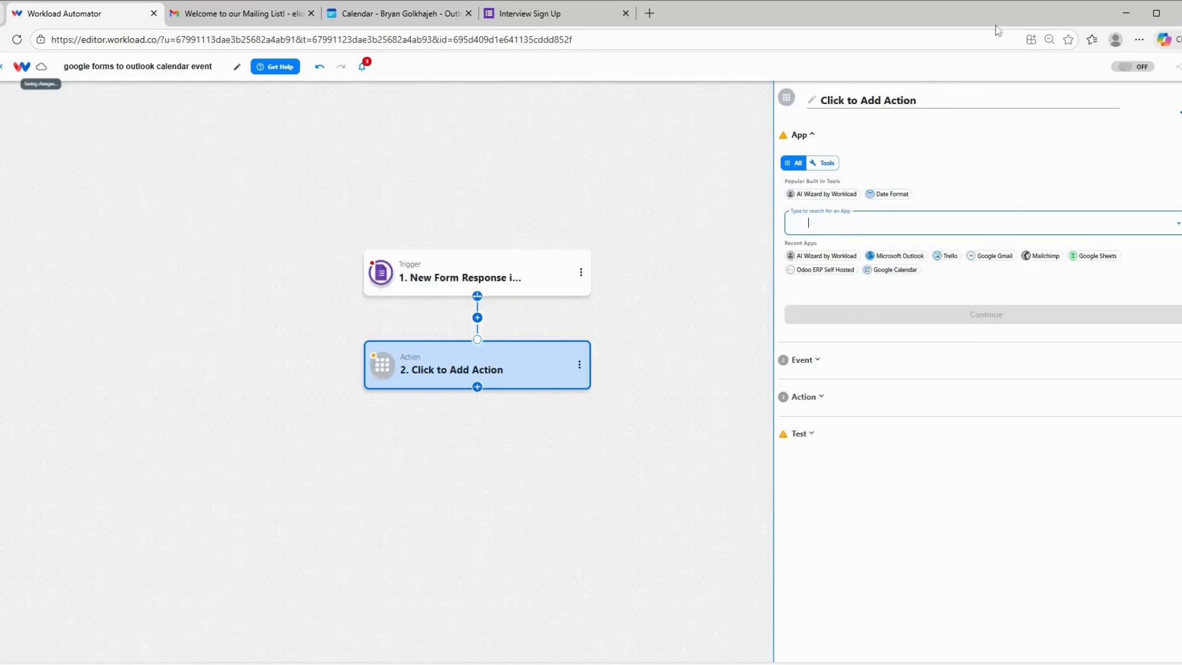
click(839, 192)
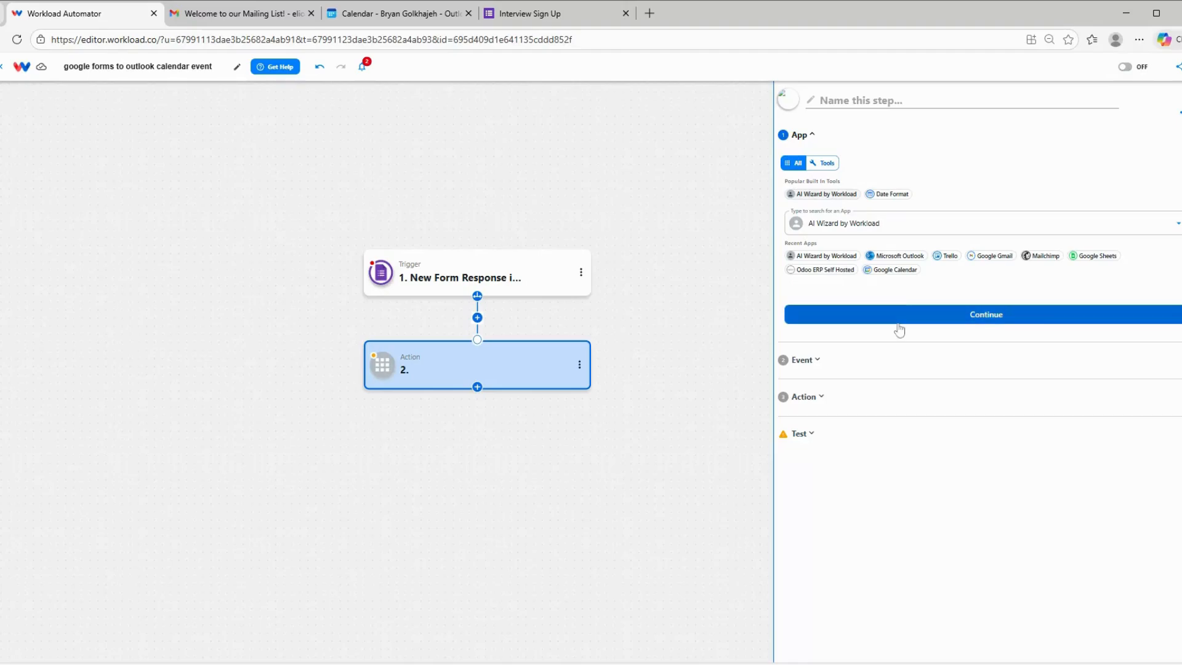
click(898, 321)
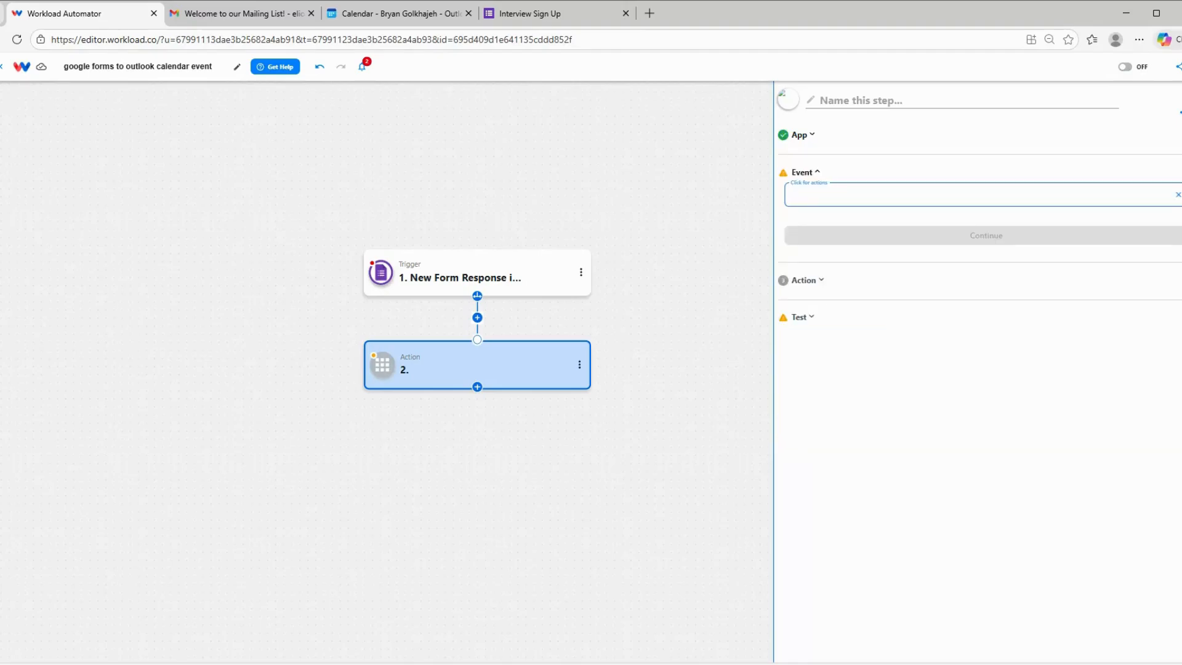
click(838, 245)
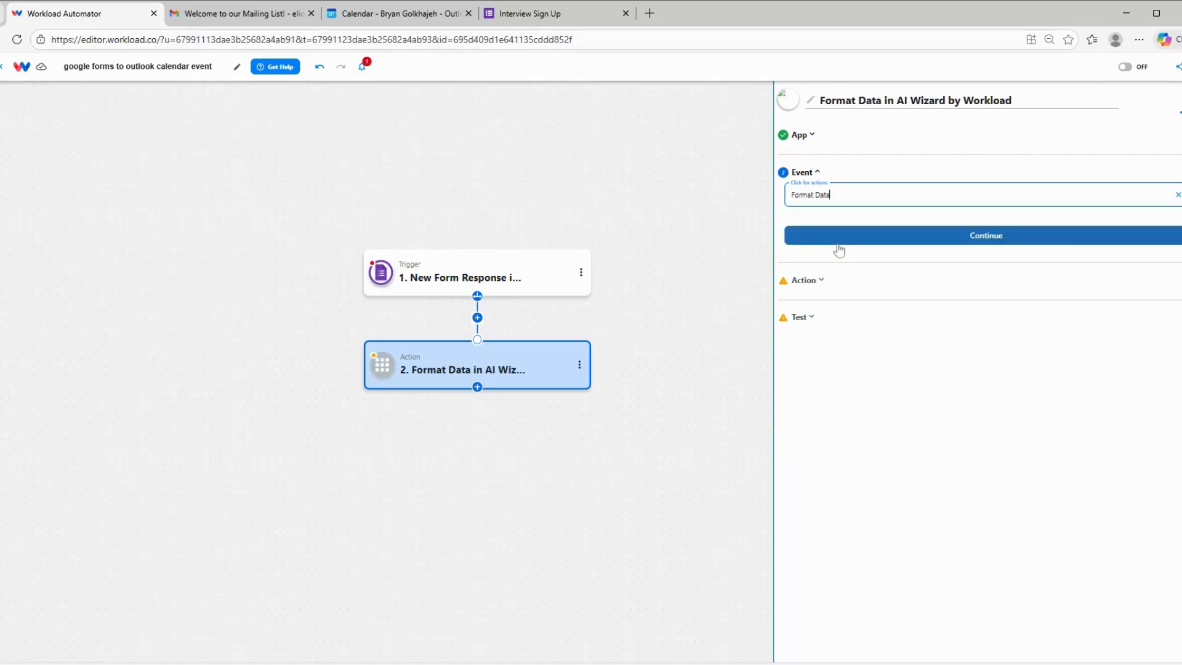
click(852, 237)
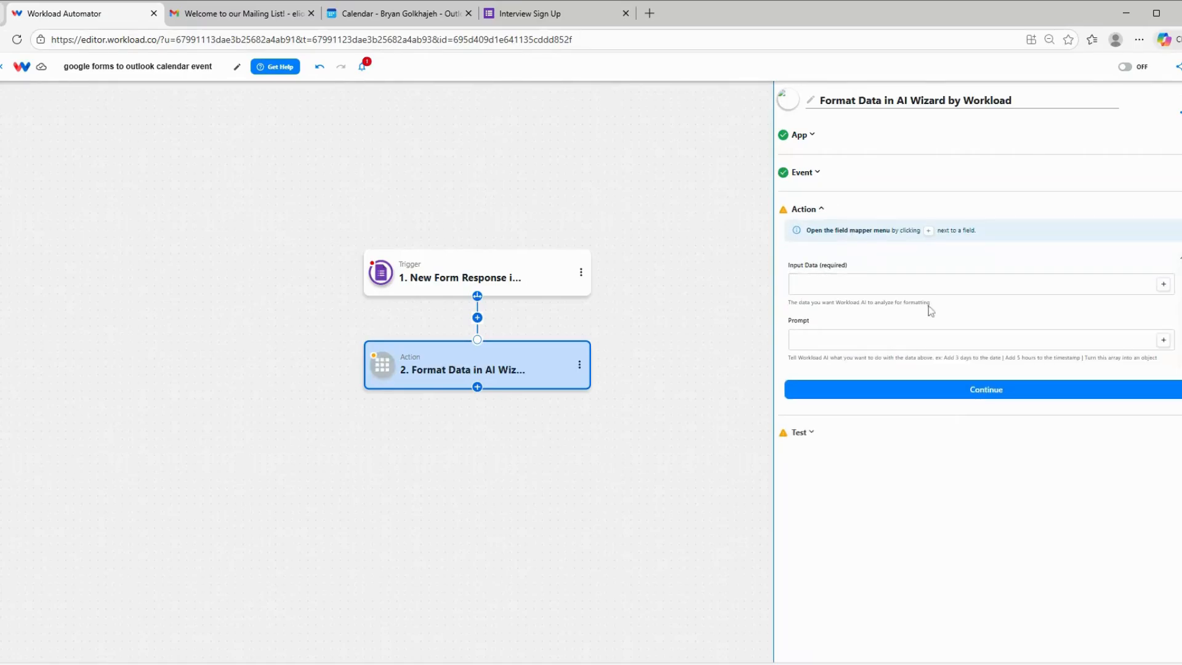
Step: Map the form response's answers to Input Data and enter the prompt "pull out the "answer" fields and turn into an object"
click(1163, 284)
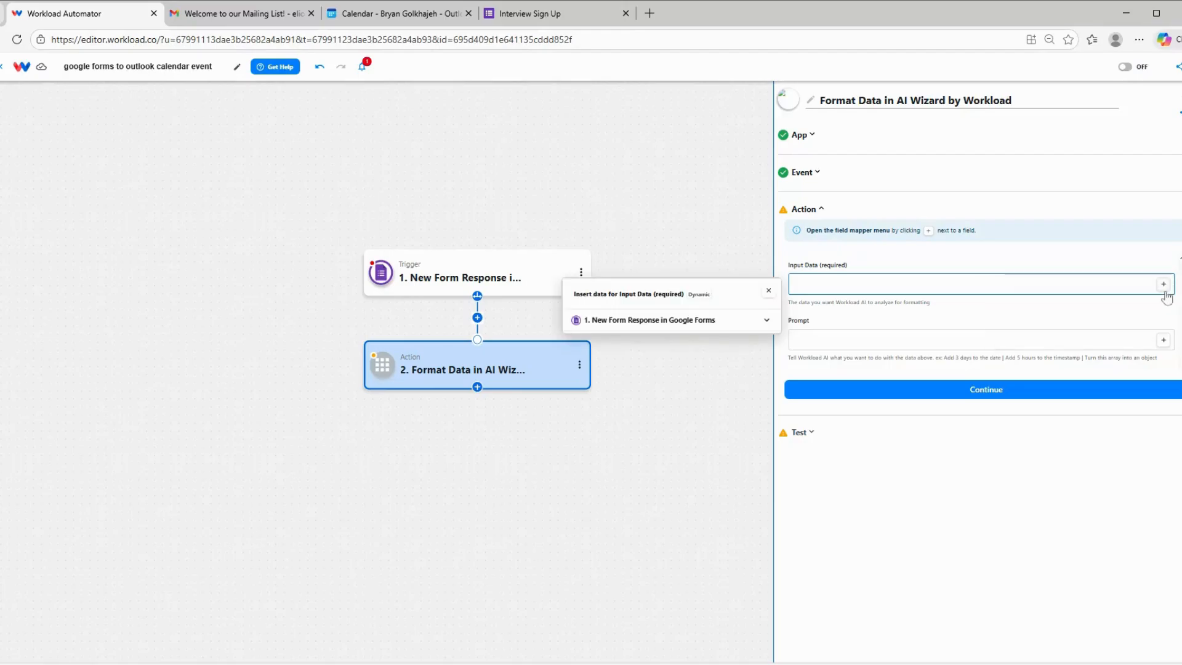
click(612, 326)
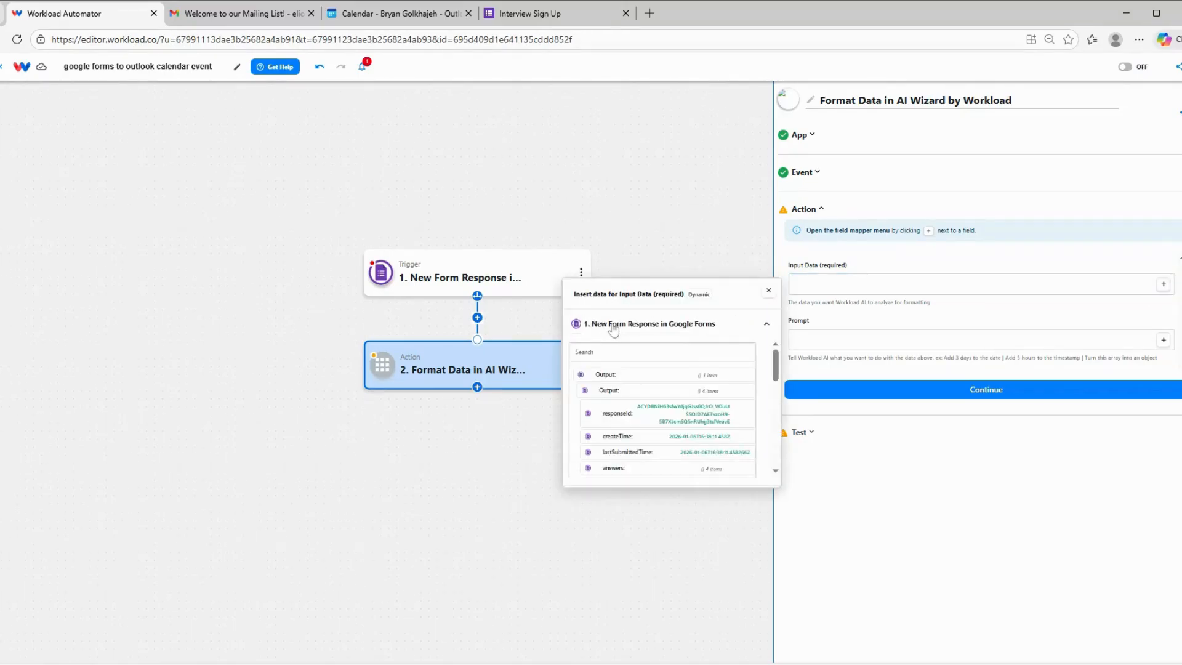
scroll(640, 406, down, 3)
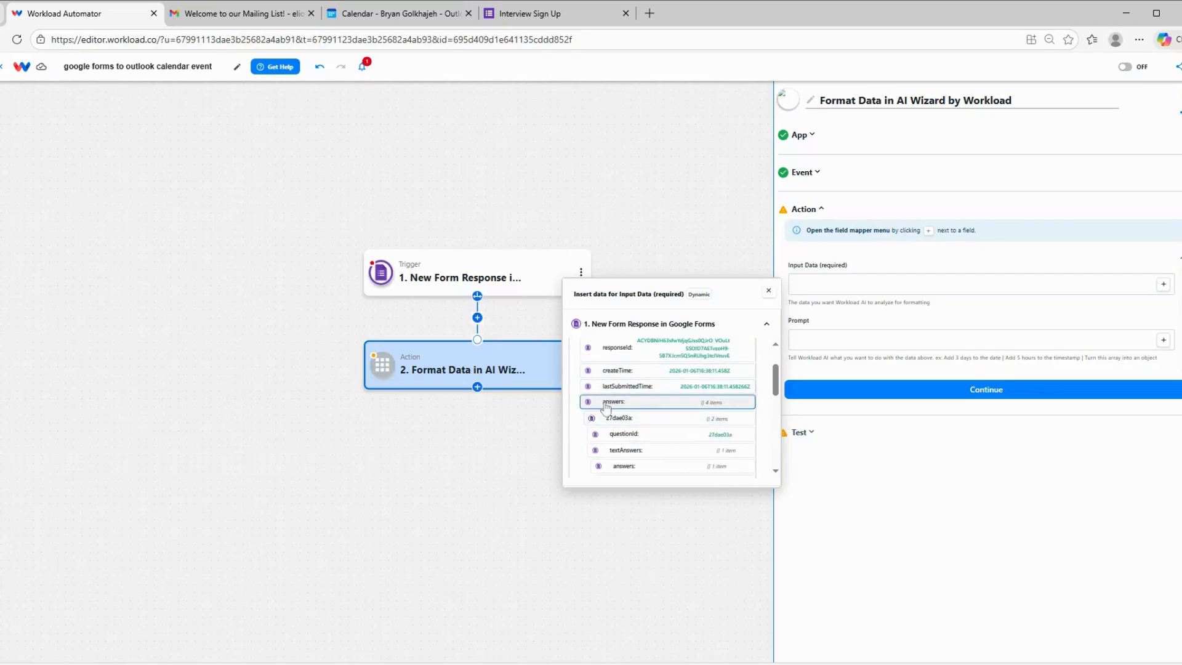
click(606, 403)
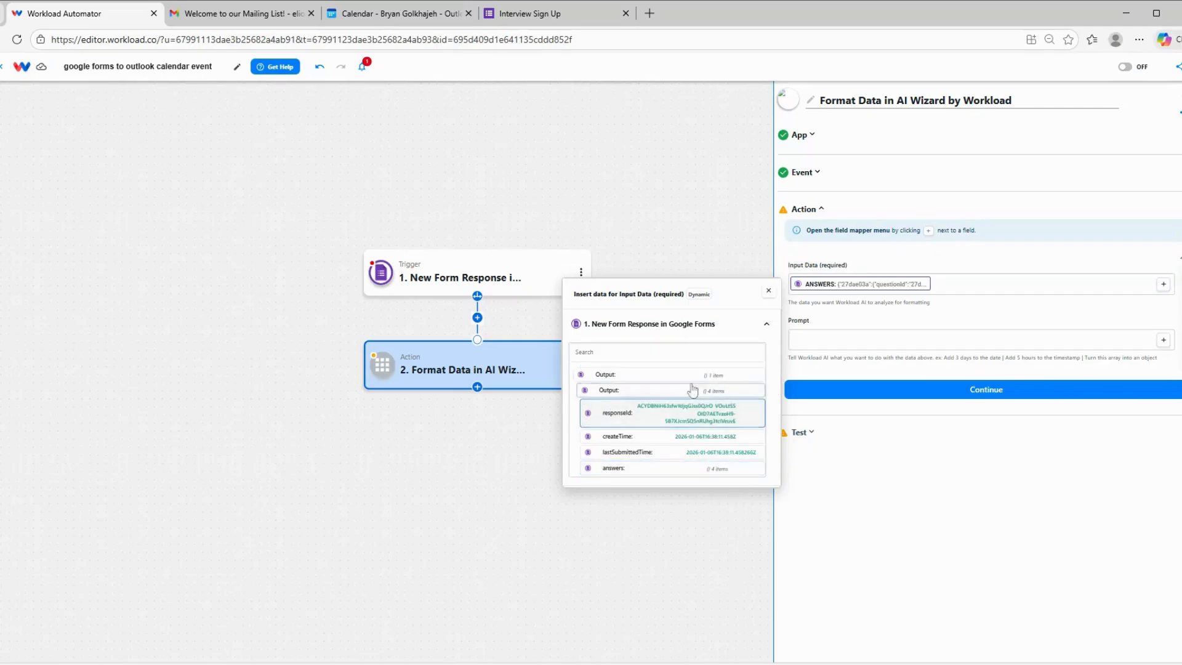
click(970, 340)
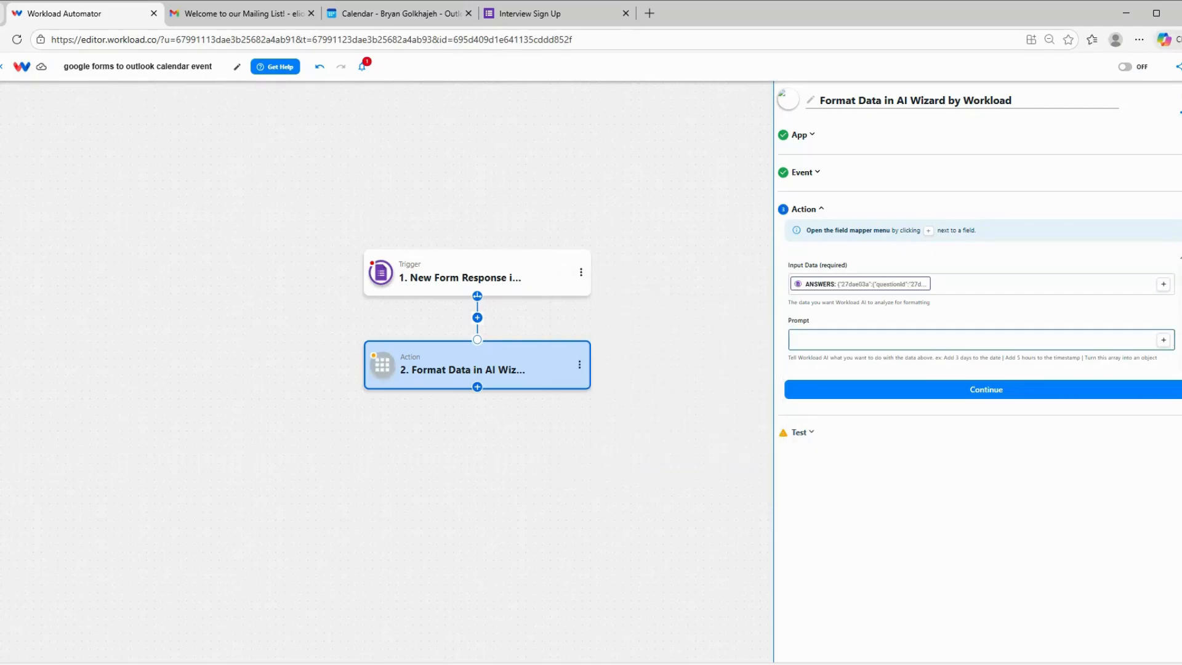
text(pull out the "answer" fields and turn into an object)
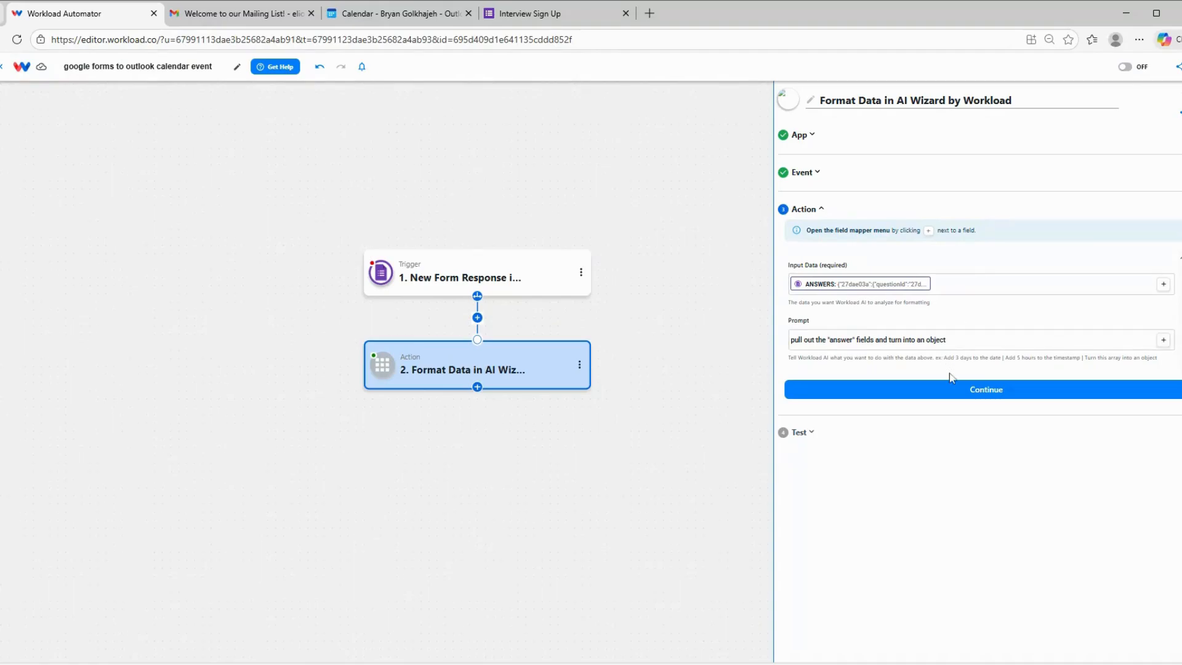
Step: Test the AI Wizard formatting action on the sample answers and finish configuring that step
click(982, 394)
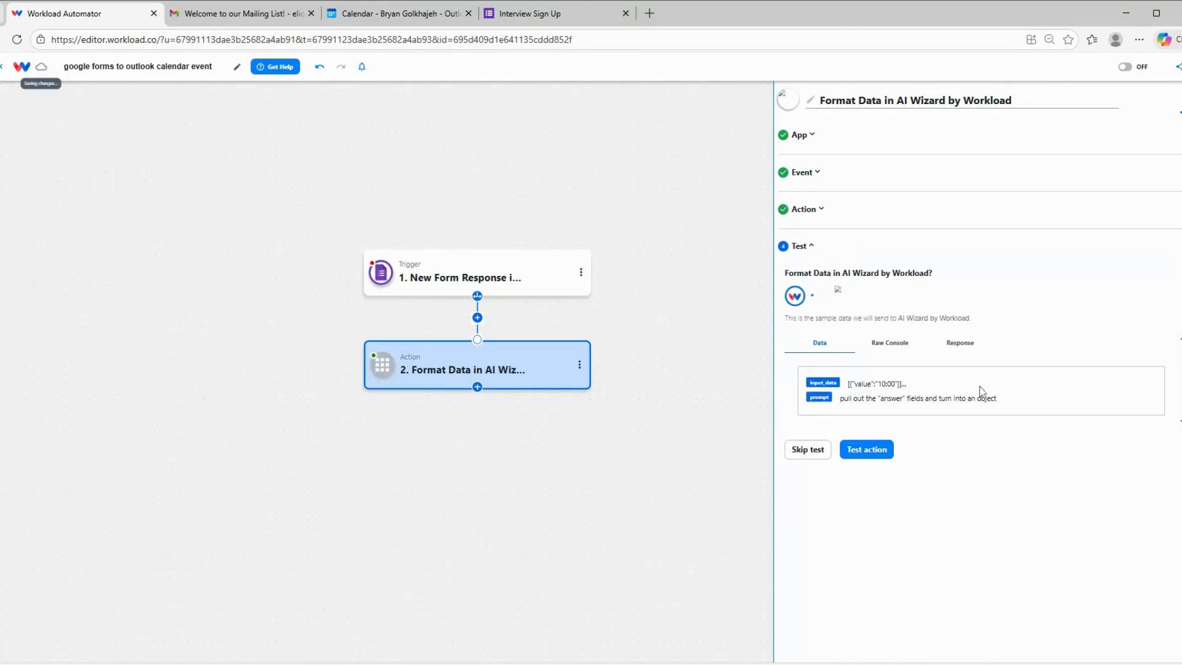
click(869, 451)
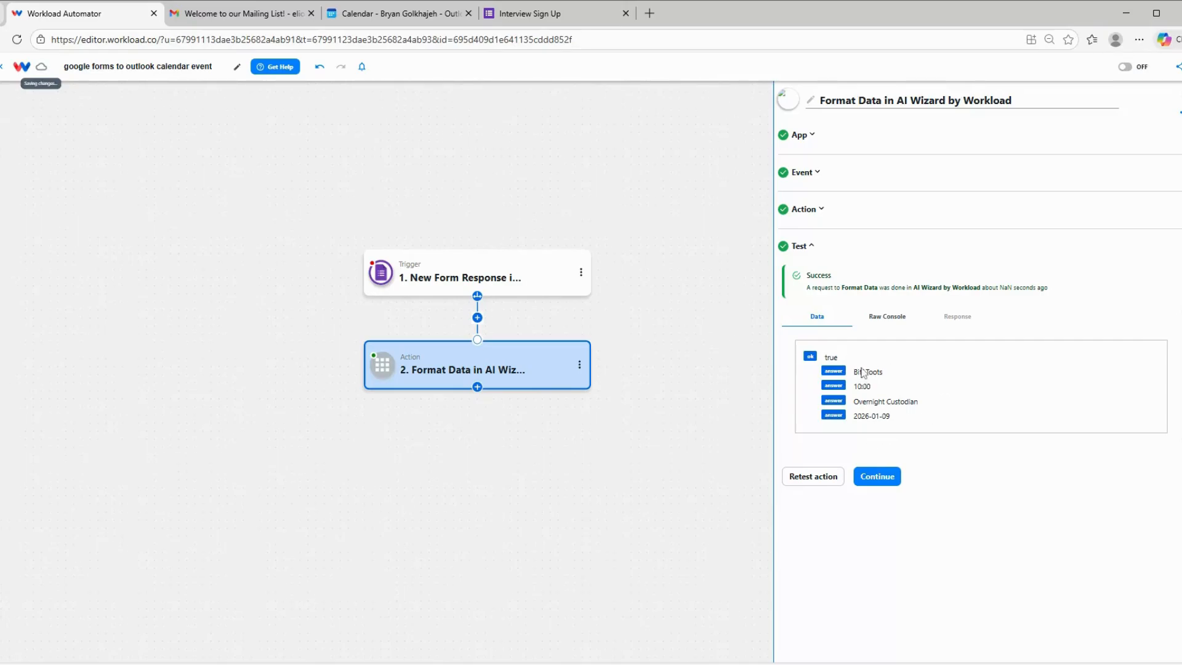
click(891, 482)
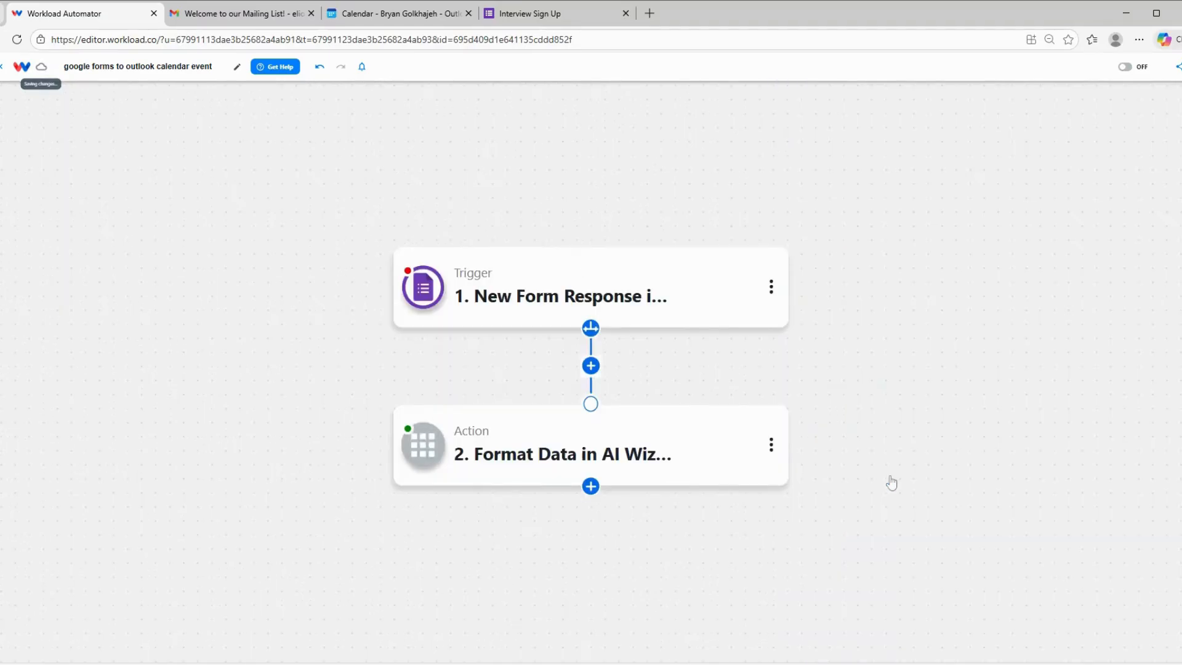
Step: Add a third step after the AI Wizard action using Microsoft Outlook's Create Event action and accept its account connection
click(590, 487)
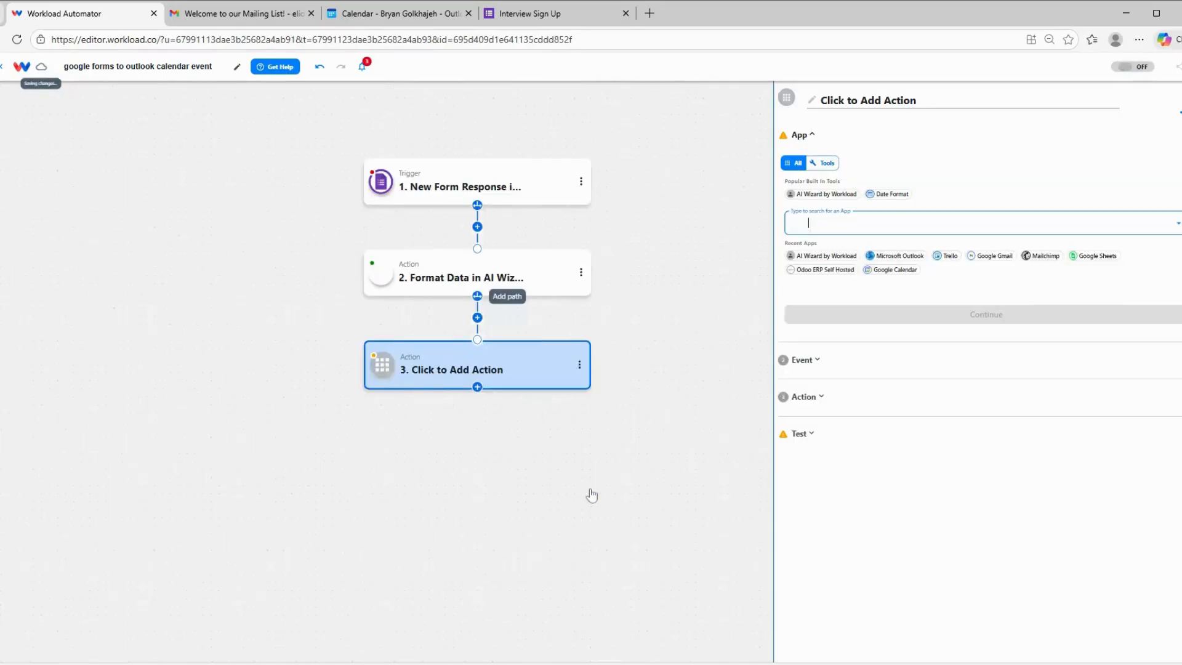
click(905, 257)
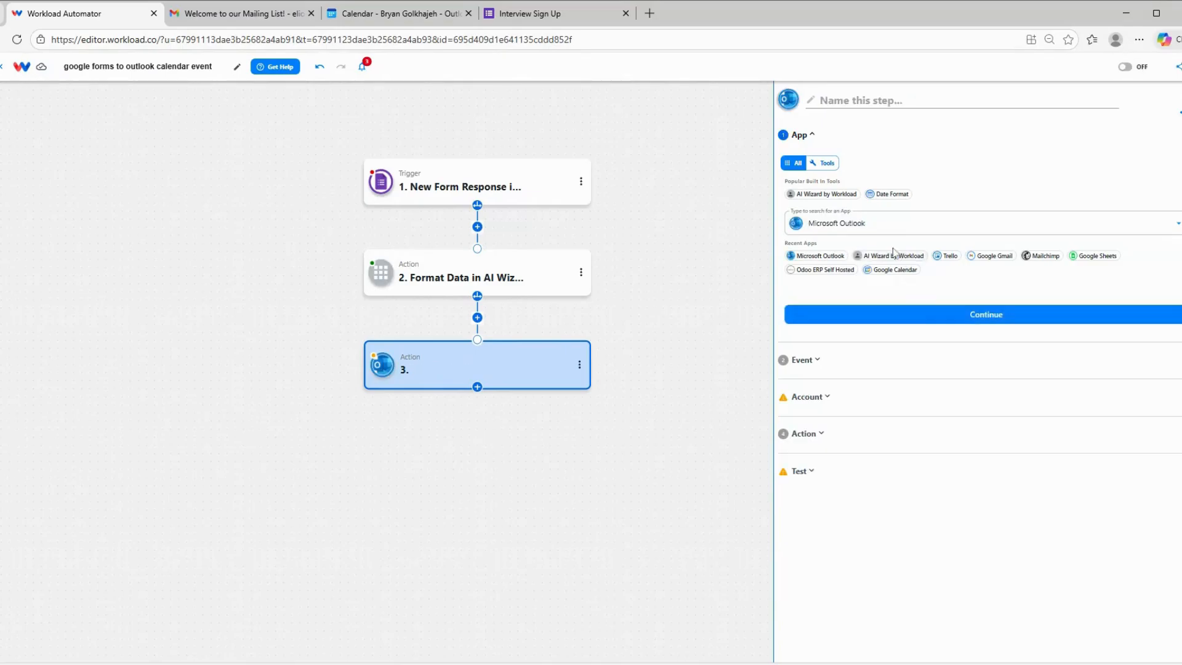
click(915, 315)
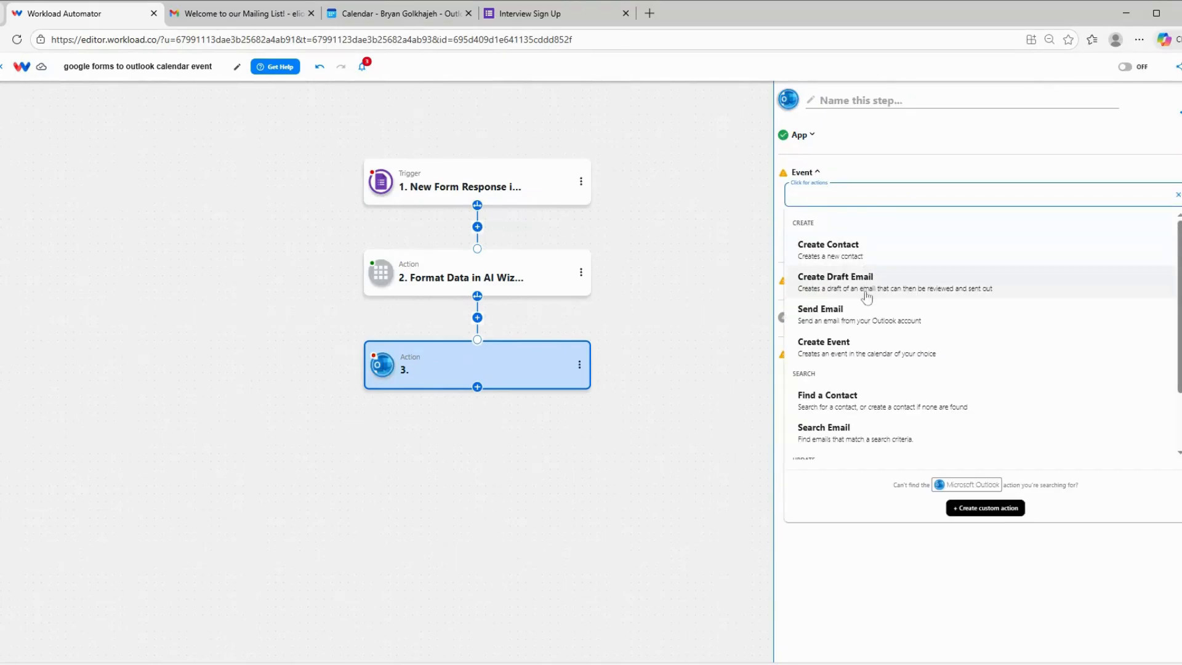
click(864, 355)
click(905, 237)
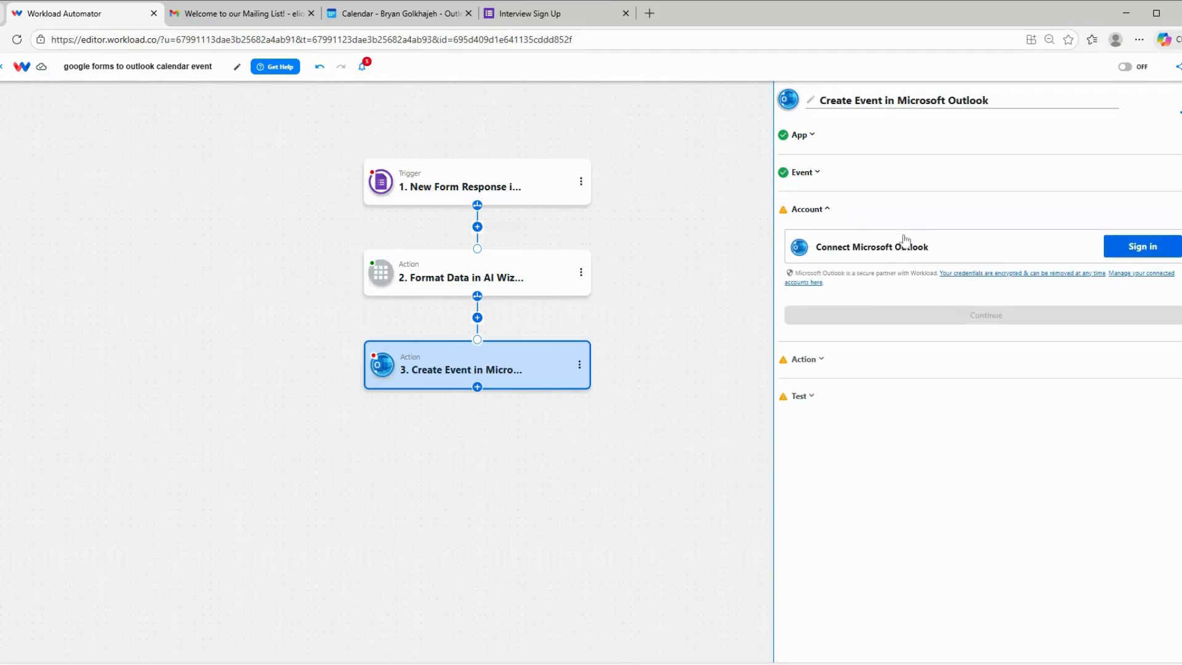
click(952, 324)
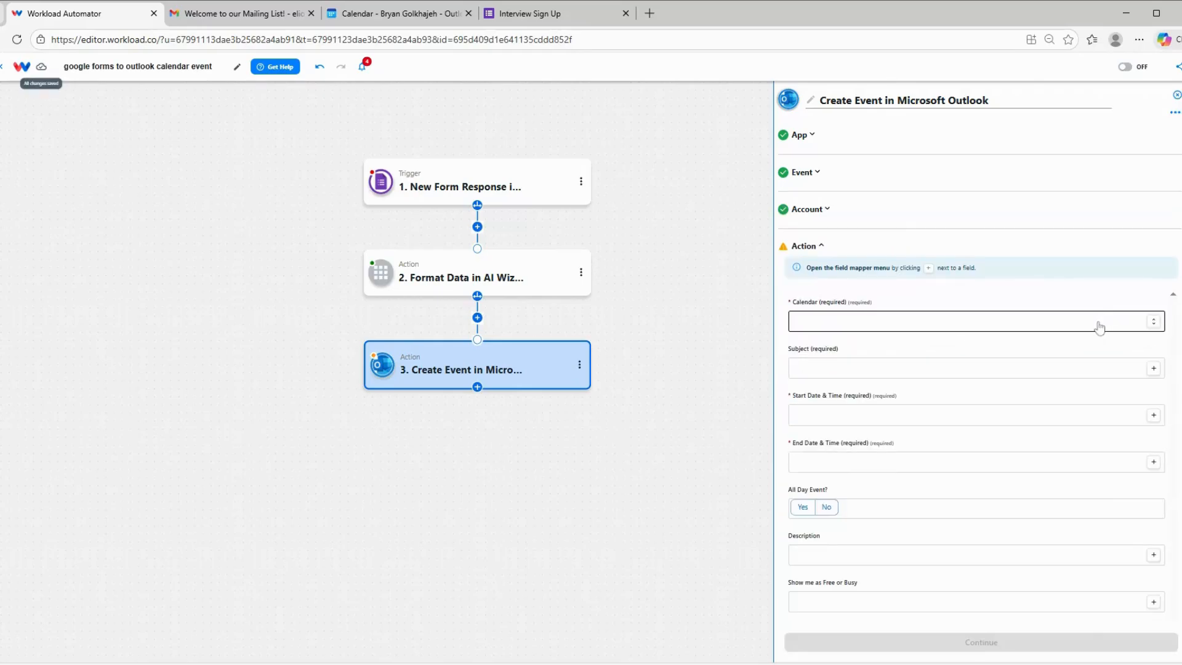
Step: Set the event's calendar to Calendar and its subject to "Interview - " followed by the applicant name answer from step 2
click(1100, 325)
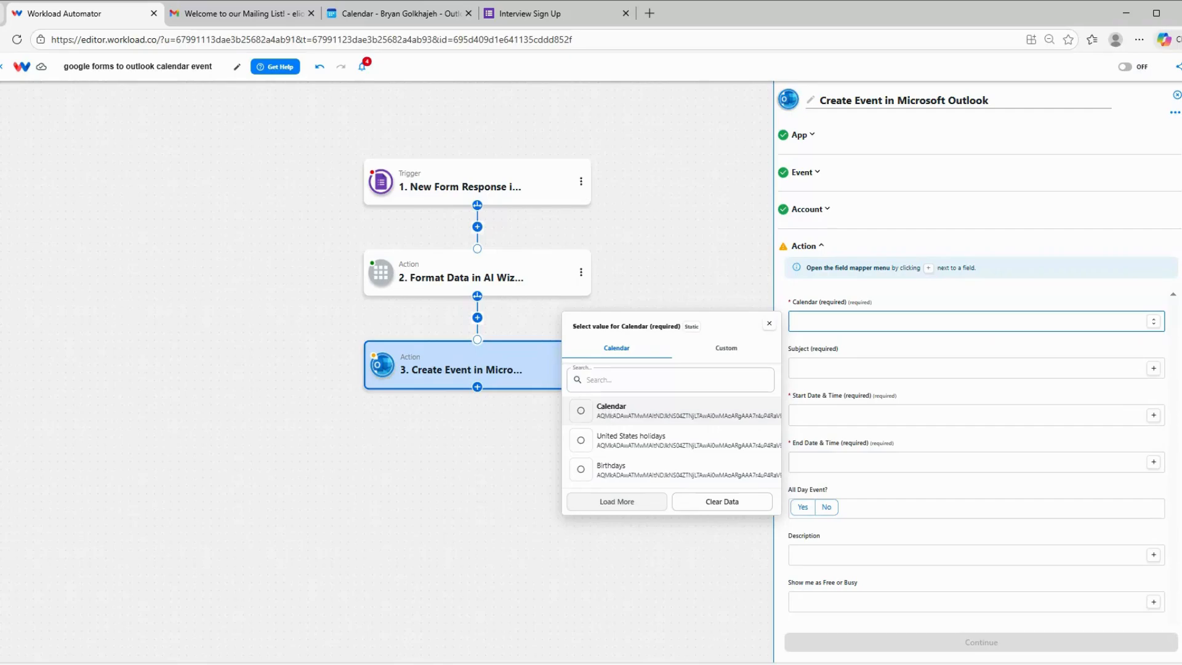
click(608, 411)
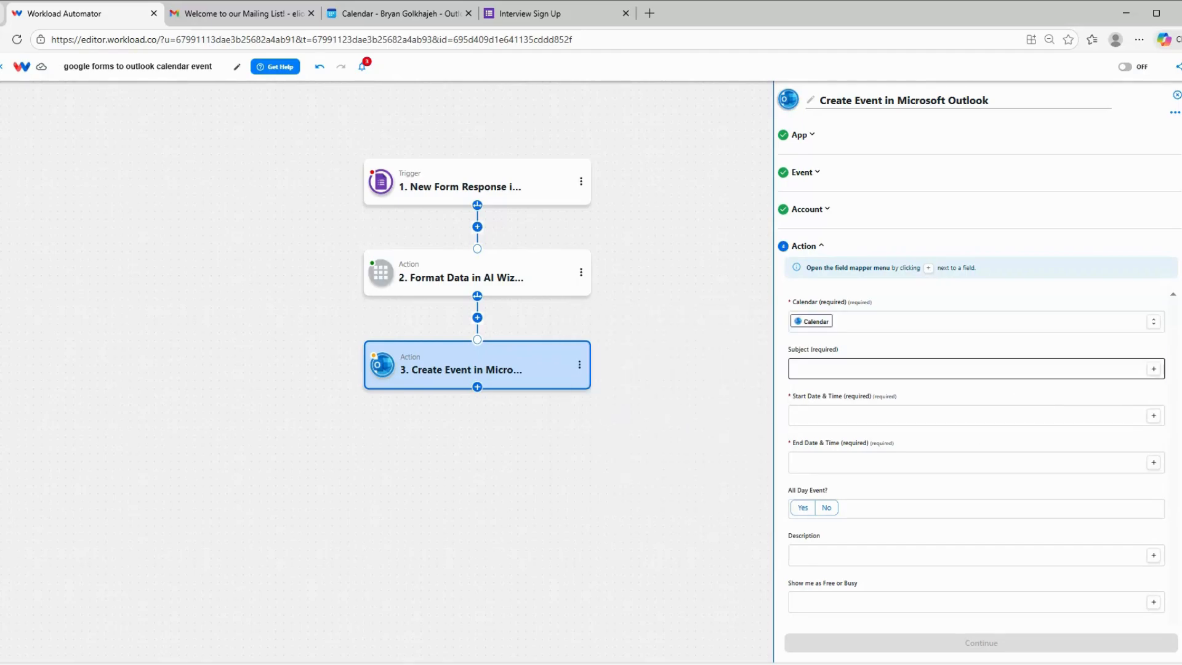
click(1153, 369)
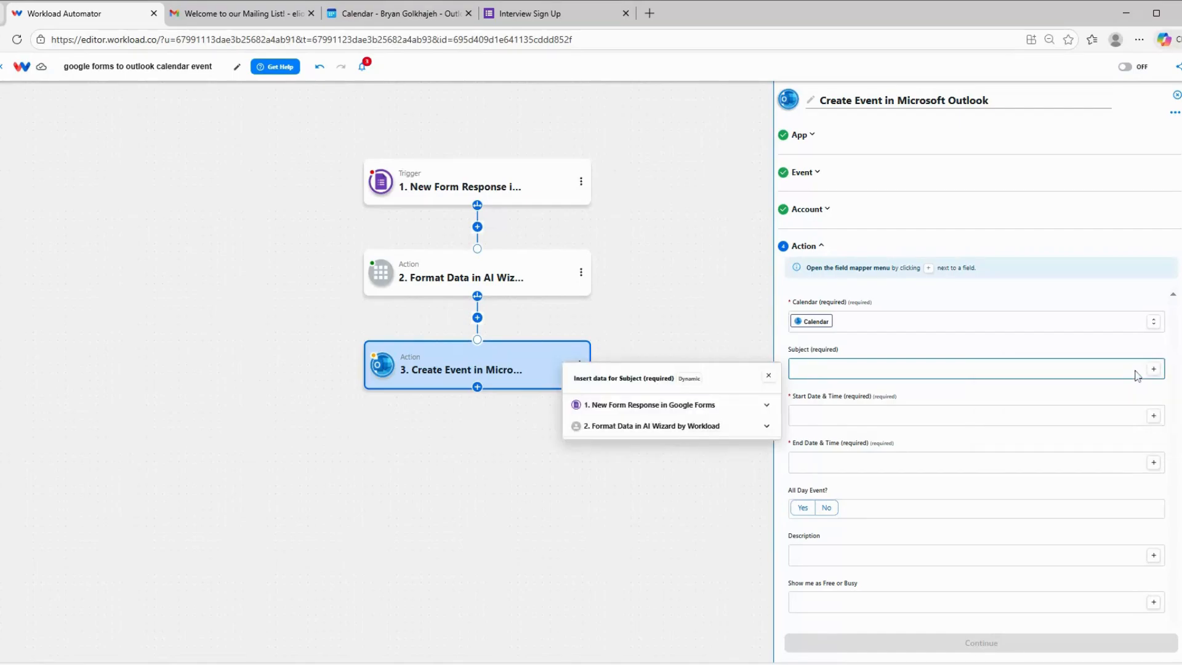
click(923, 369)
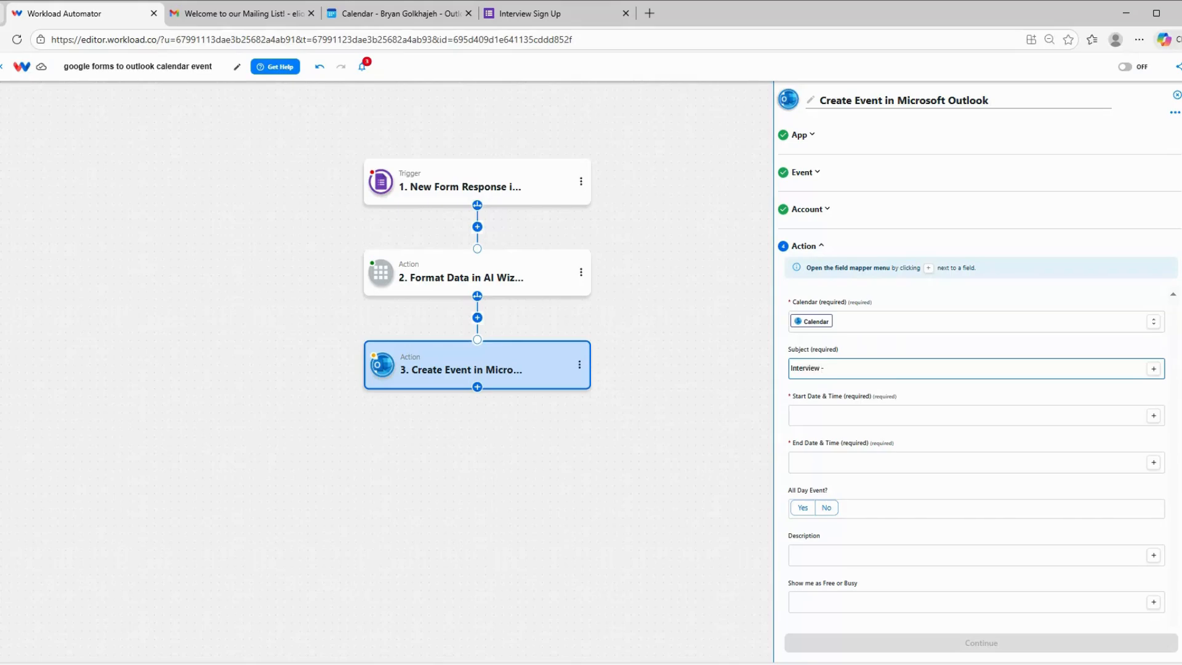
click(1153, 370)
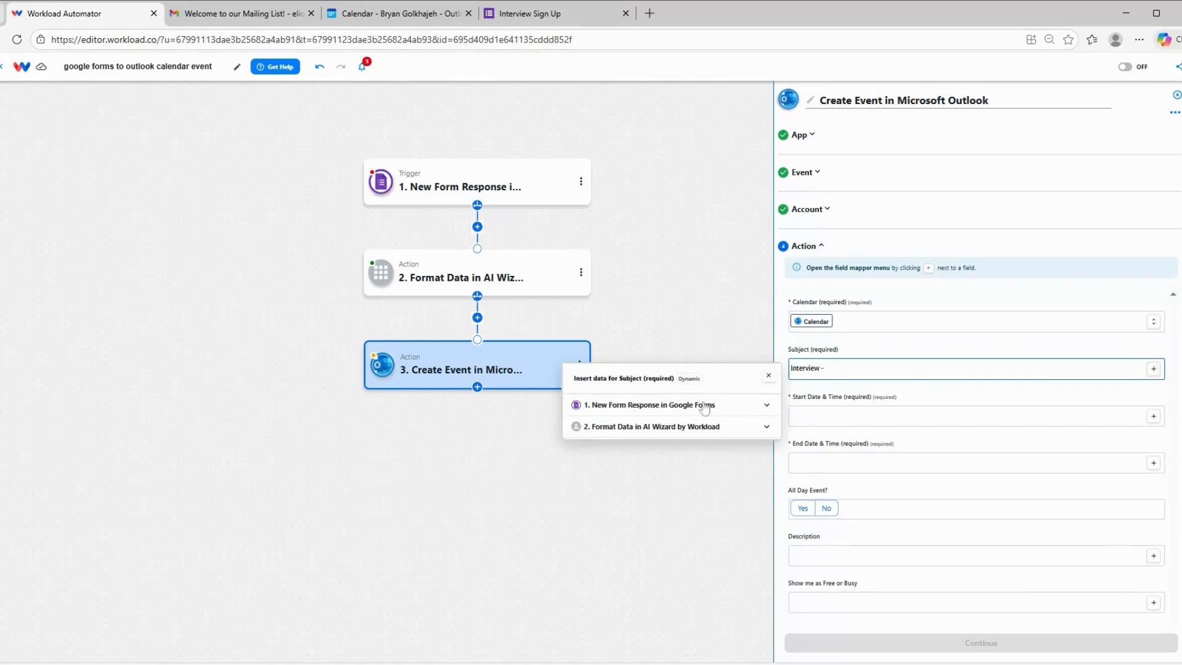
click(614, 430)
scroll(608, 493, down, 3)
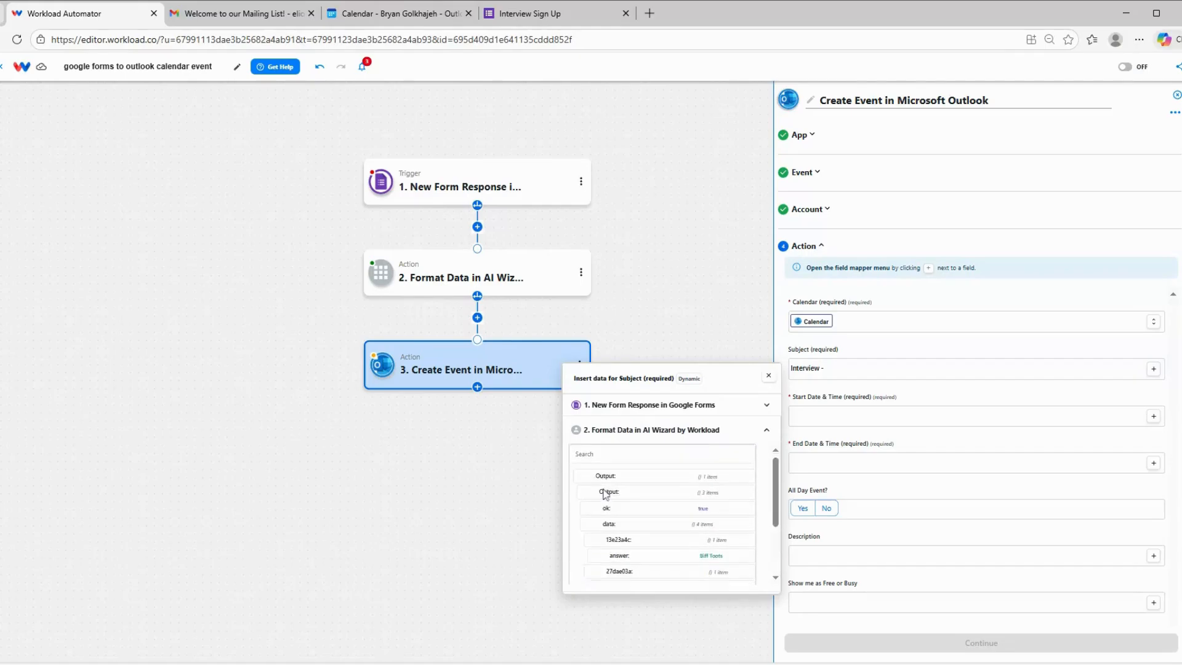
click(636, 467)
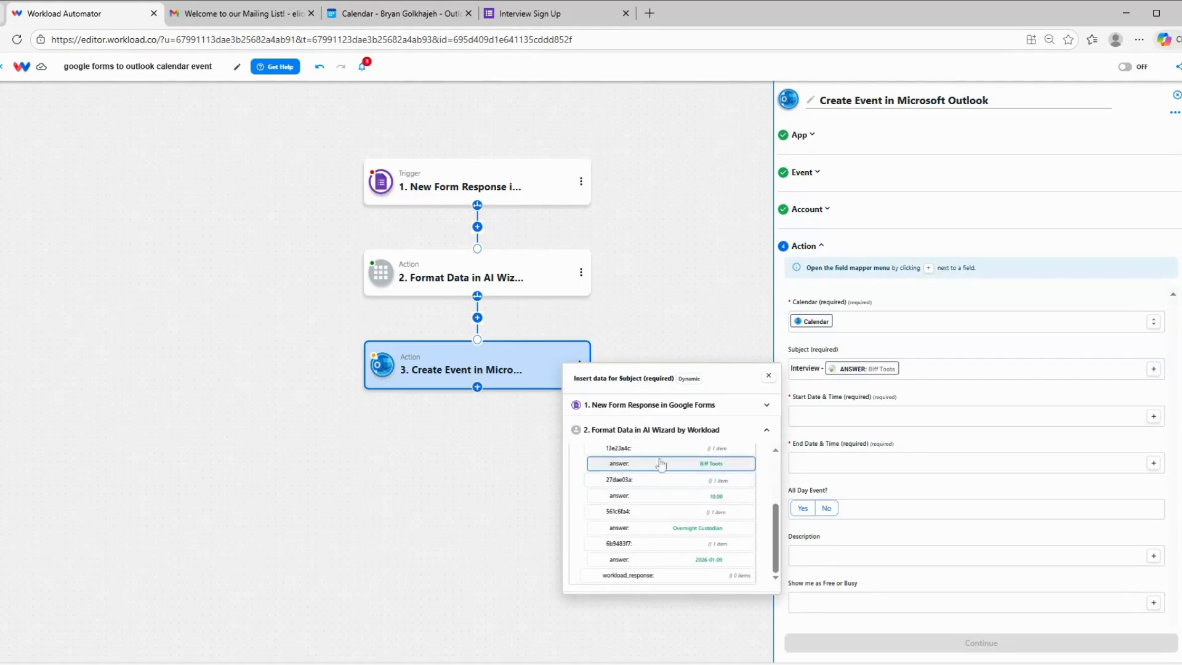
click(819, 390)
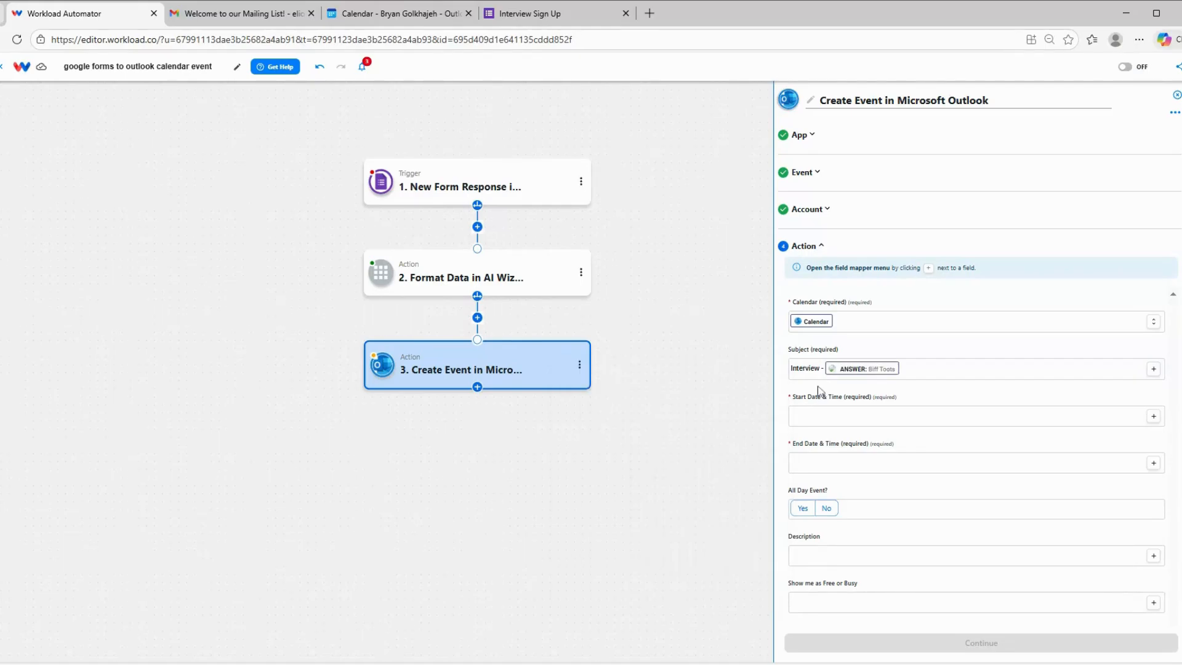
click(913, 417)
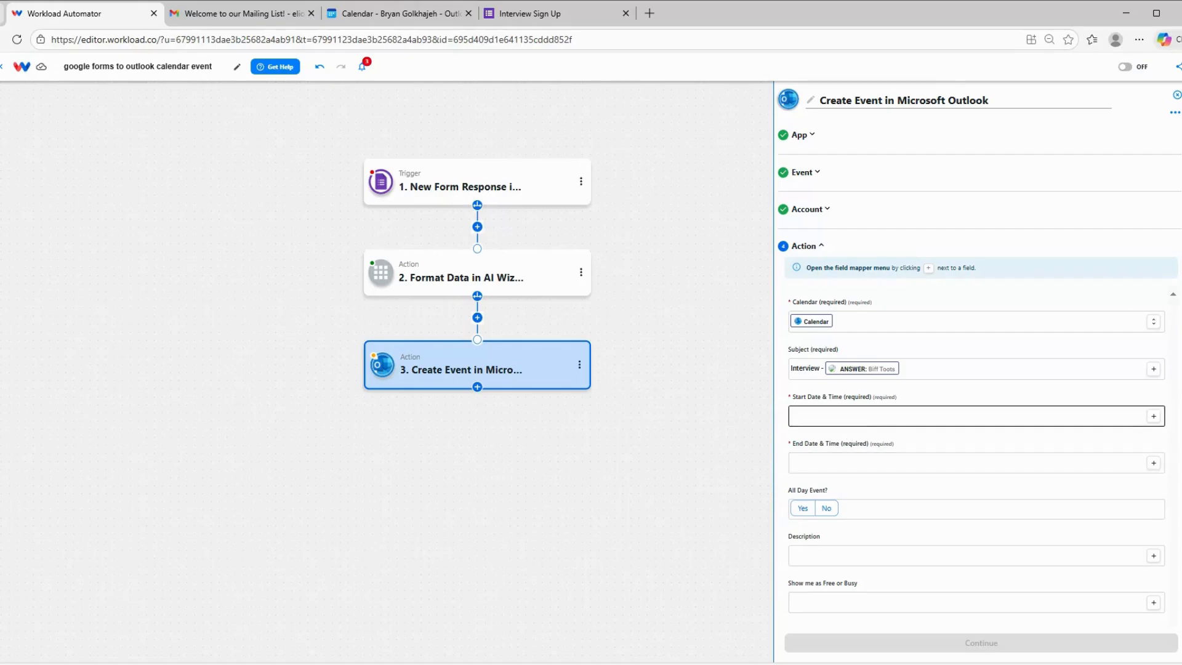
click(942, 416)
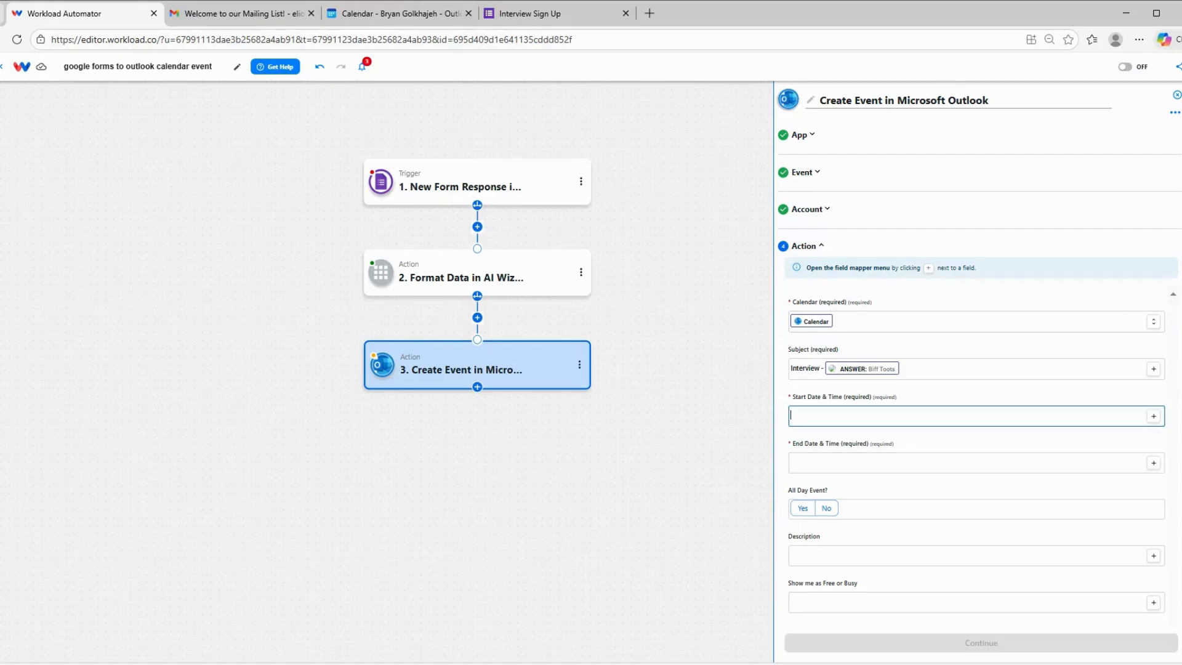
click(1153, 416)
click(620, 478)
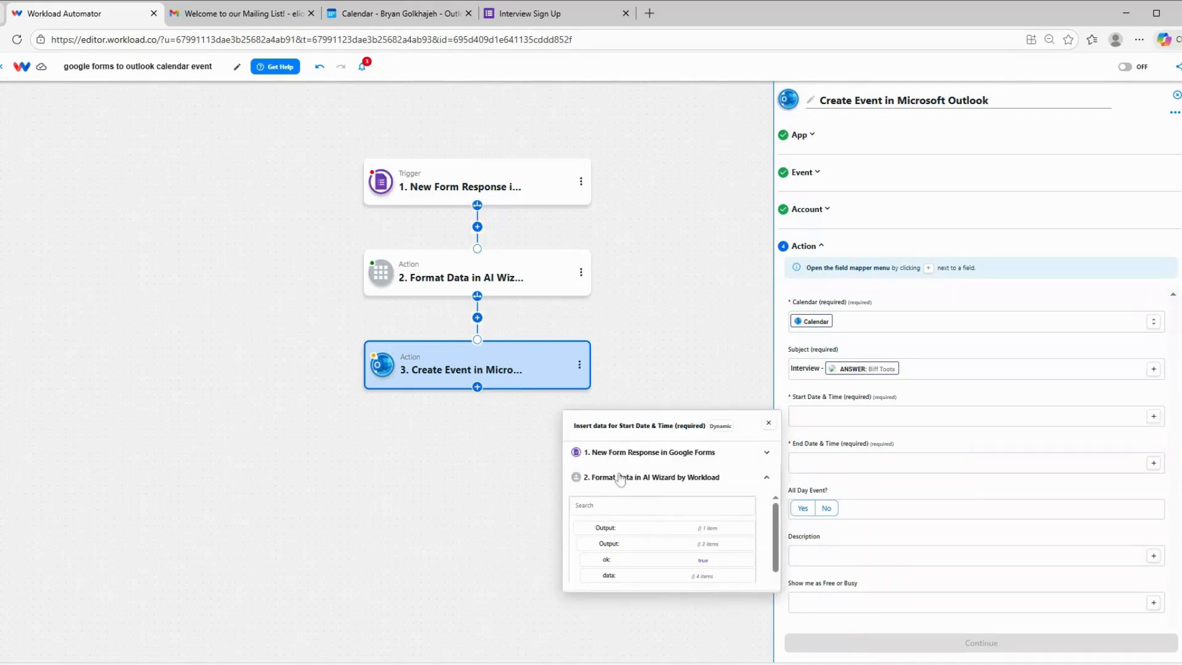
scroll(637, 536, down, 5)
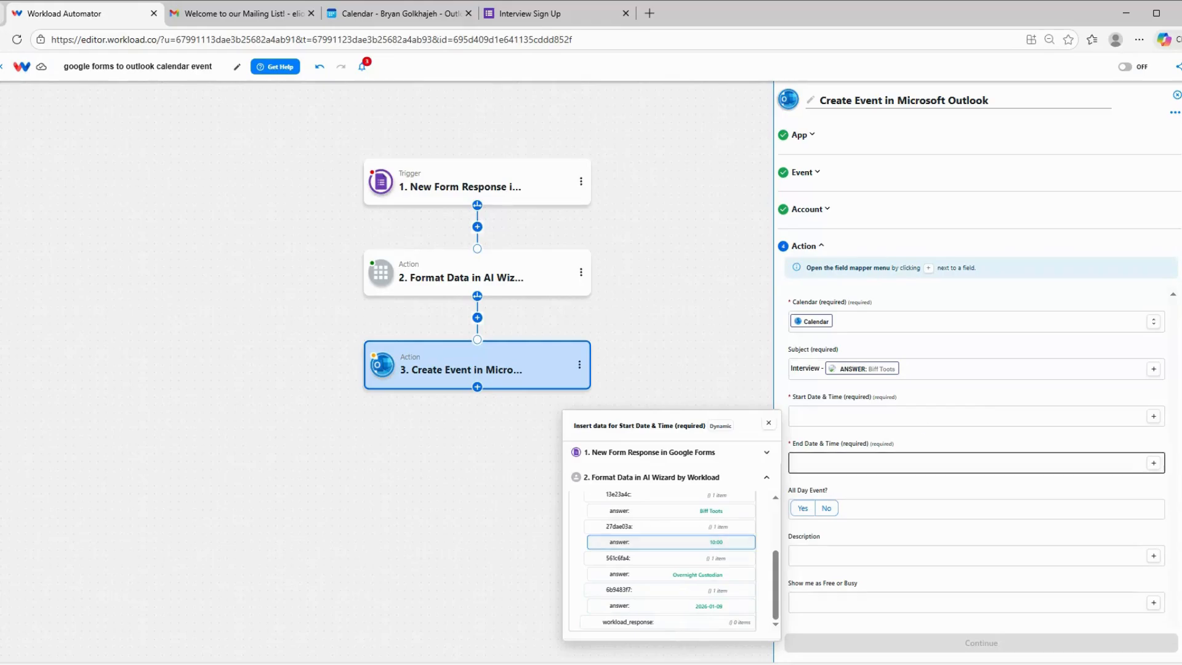
click(851, 447)
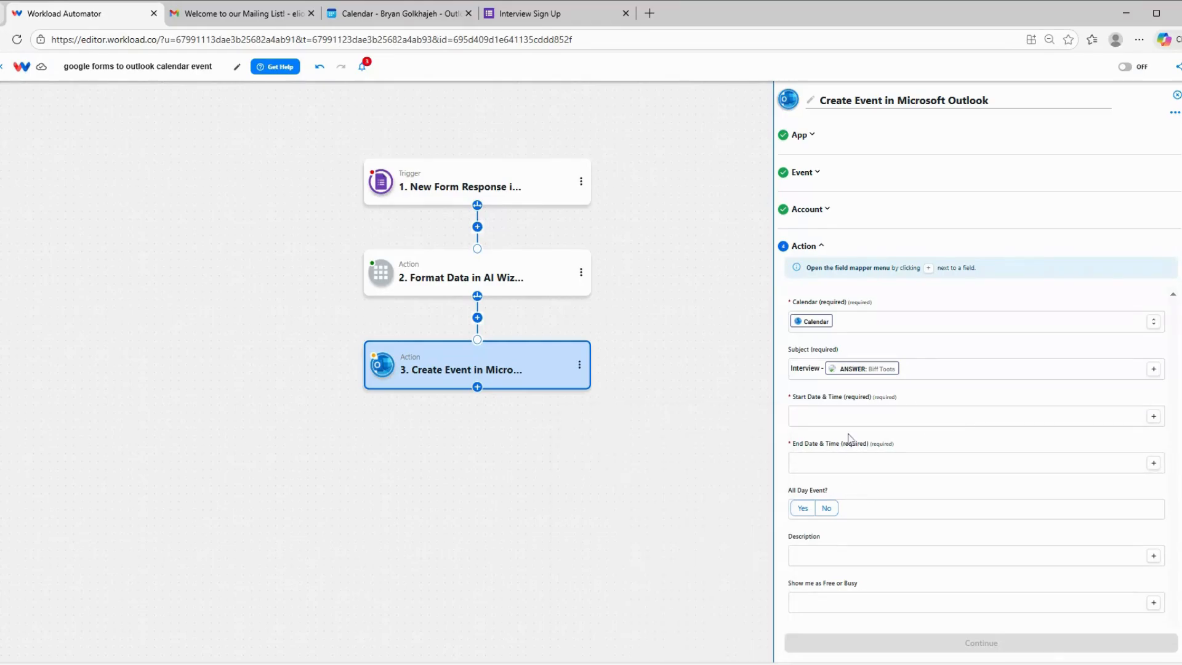
Step: Insert a step between the AI Wizard and Outlook actions and set it to AI Wizard by Workload with the Format Data event
mouse_move(421, 360)
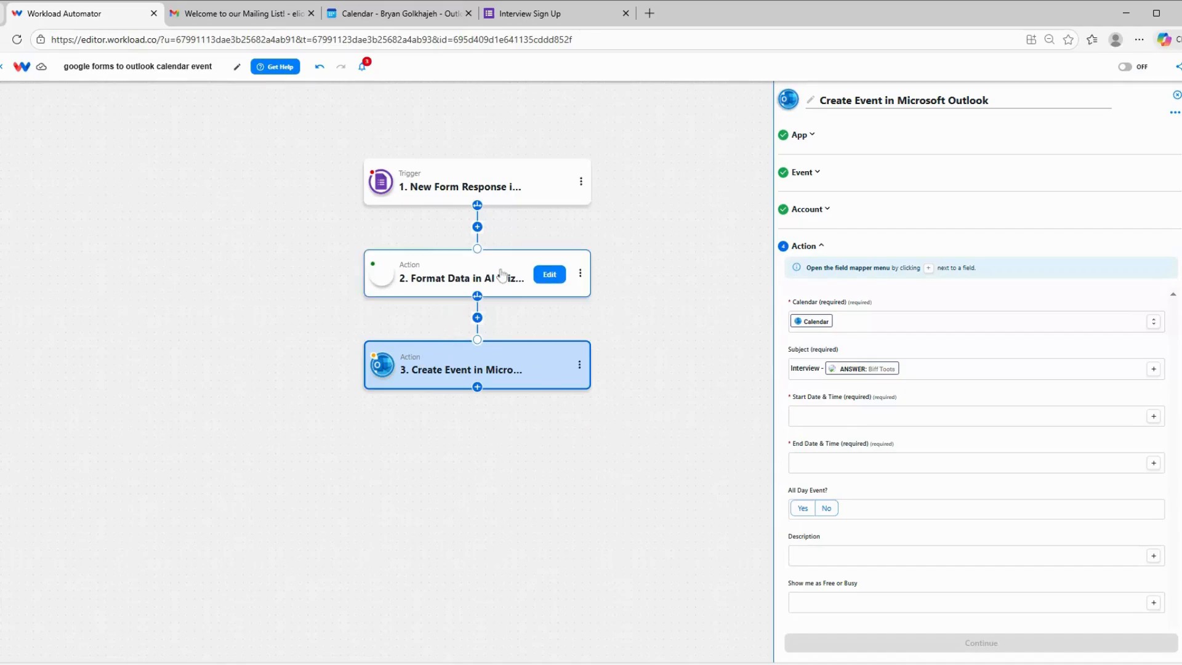
click(478, 318)
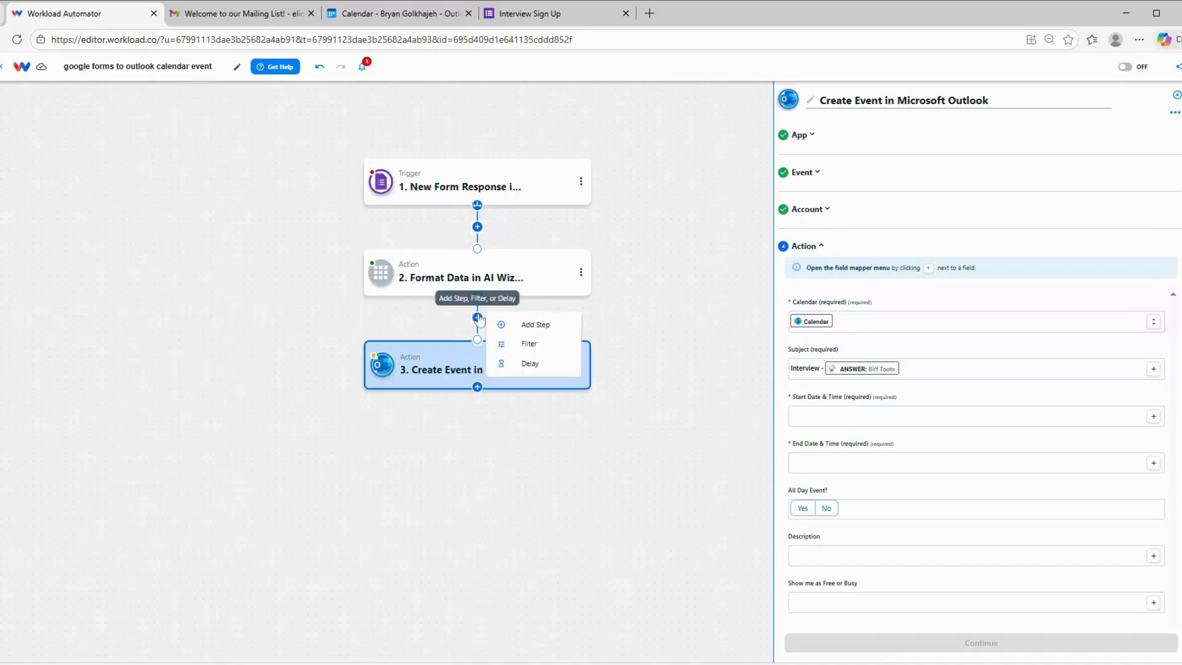
click(535, 327)
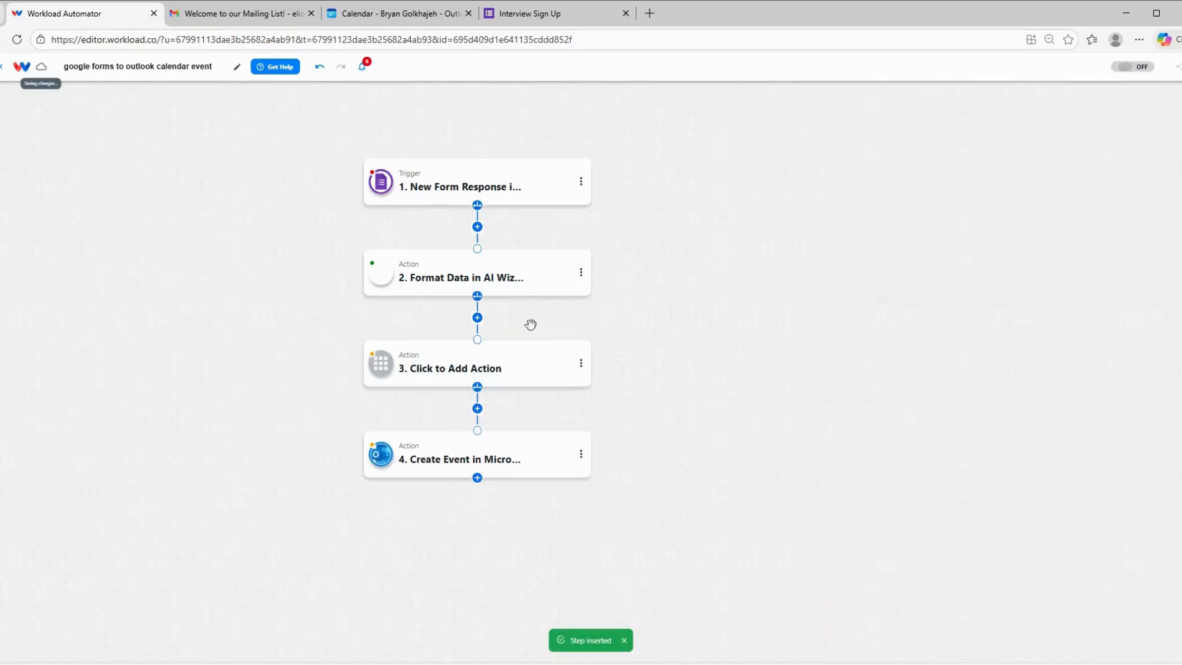
click(509, 362)
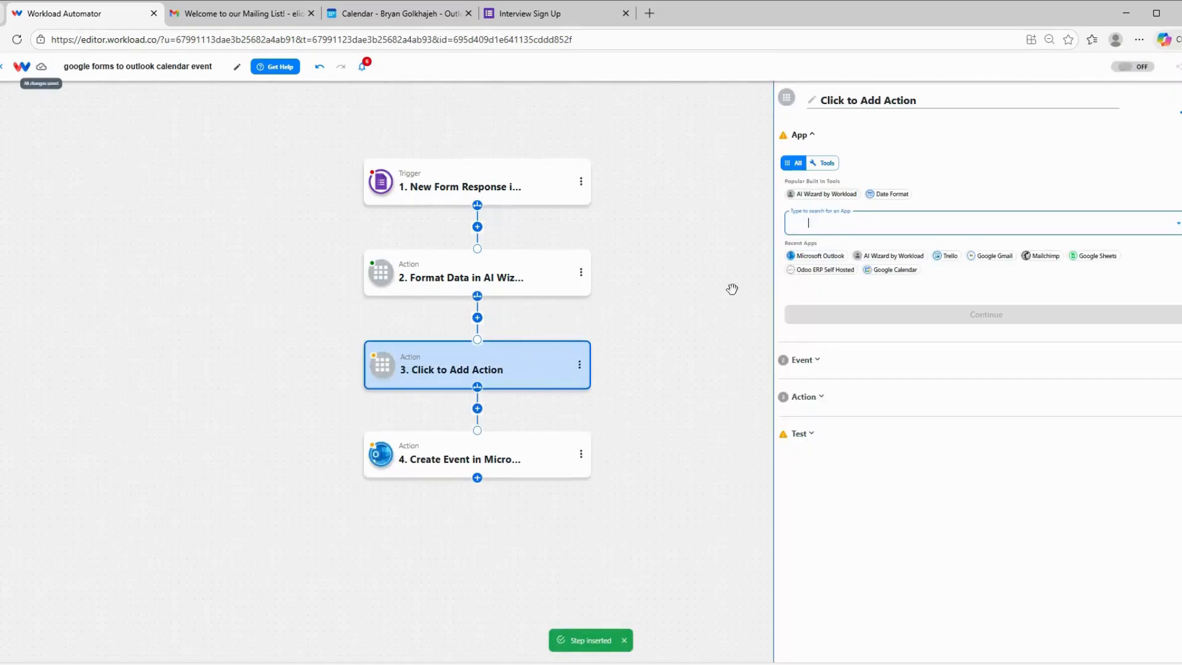
click(833, 195)
click(946, 316)
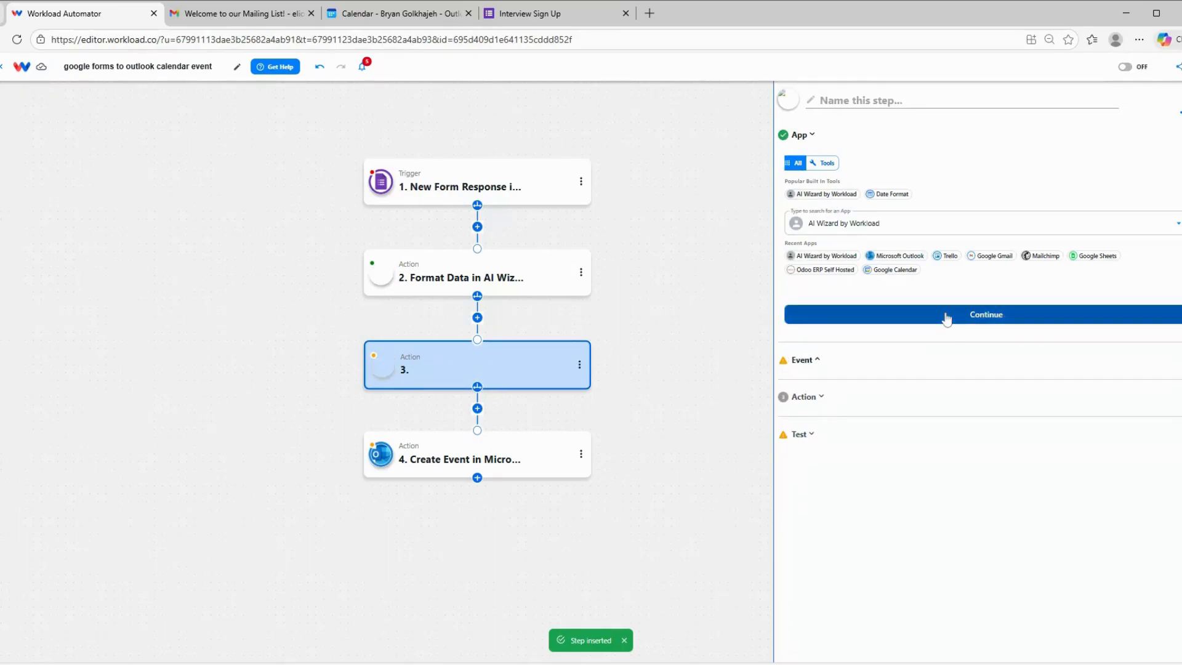
click(836, 195)
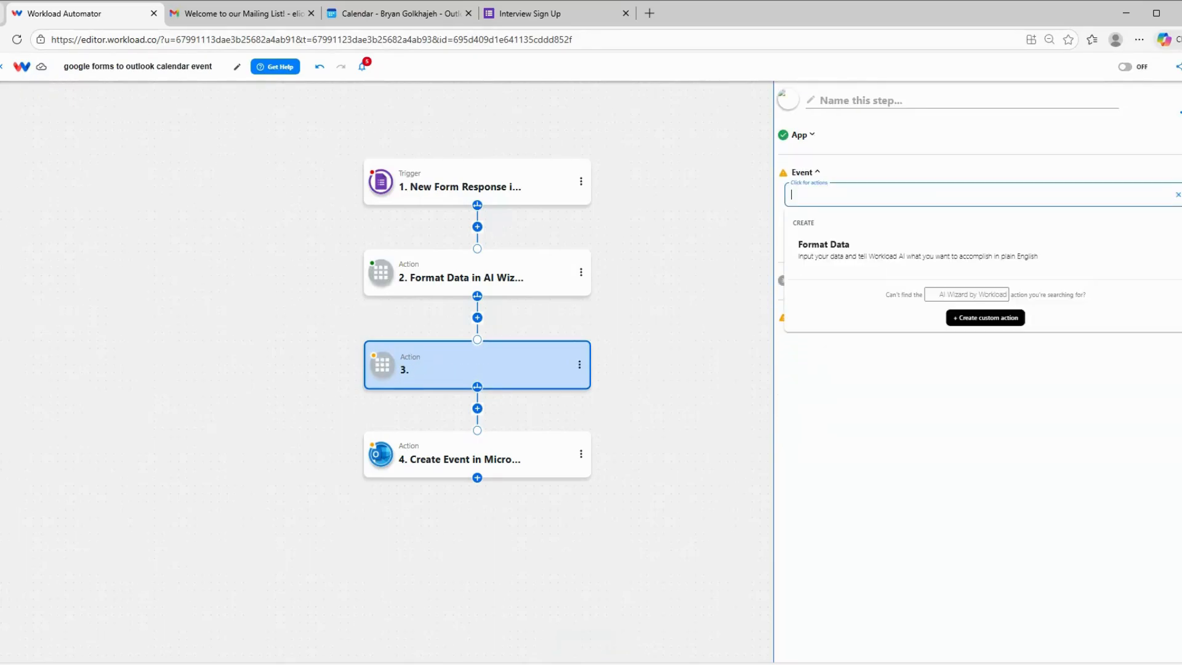
click(841, 257)
click(849, 232)
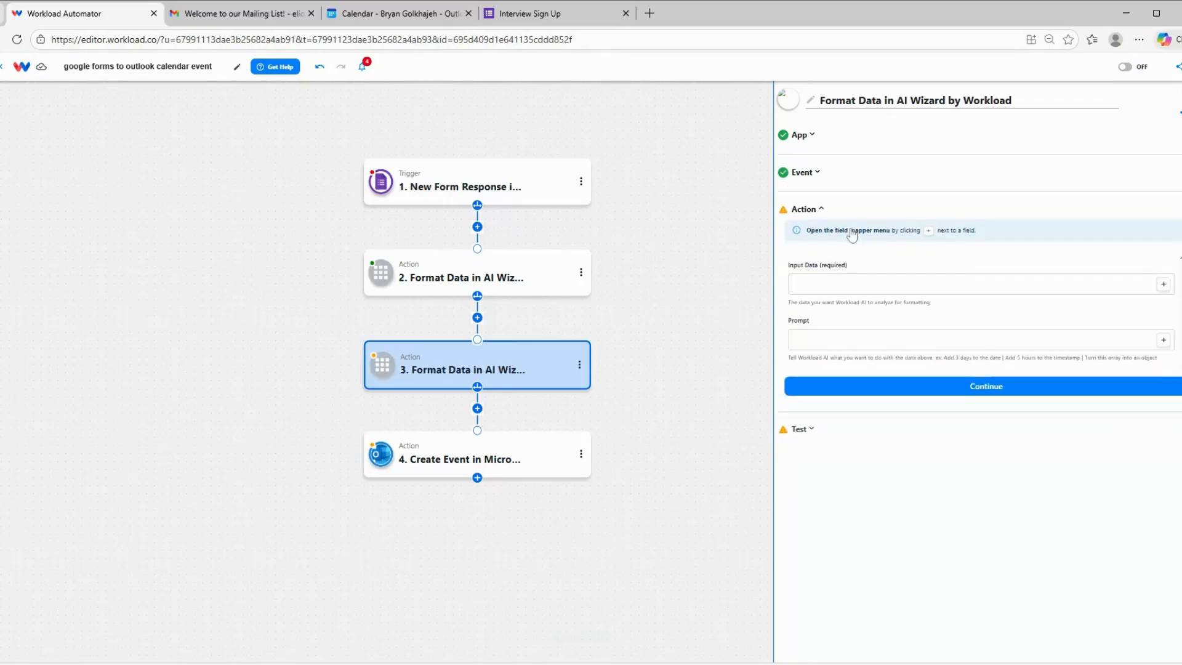
Step: Map the interview date answer (2026-01-09) from step 2's formatted output to the new step's Input Data
click(1163, 284)
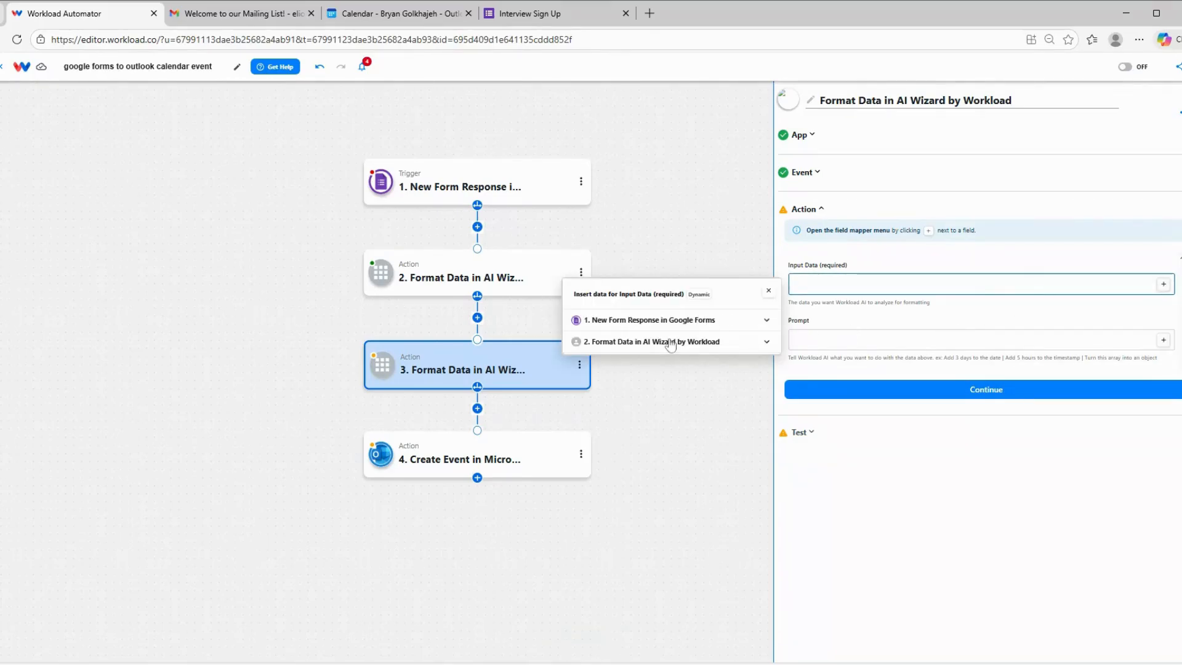
click(670, 342)
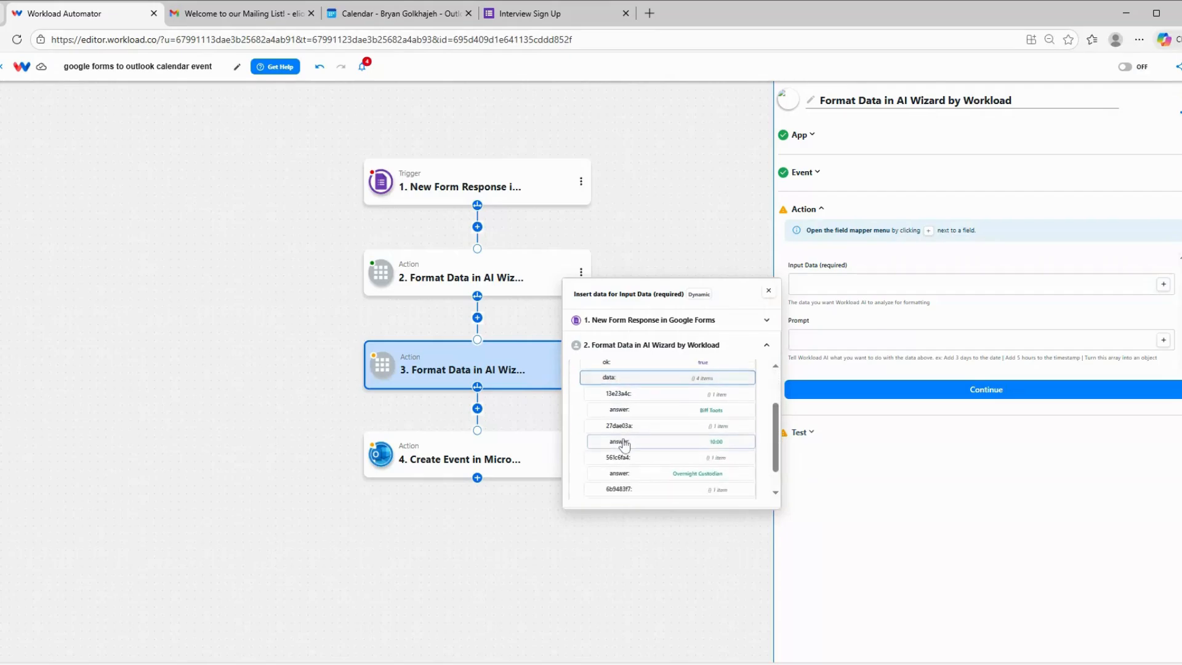
scroll(624, 443, down, 1)
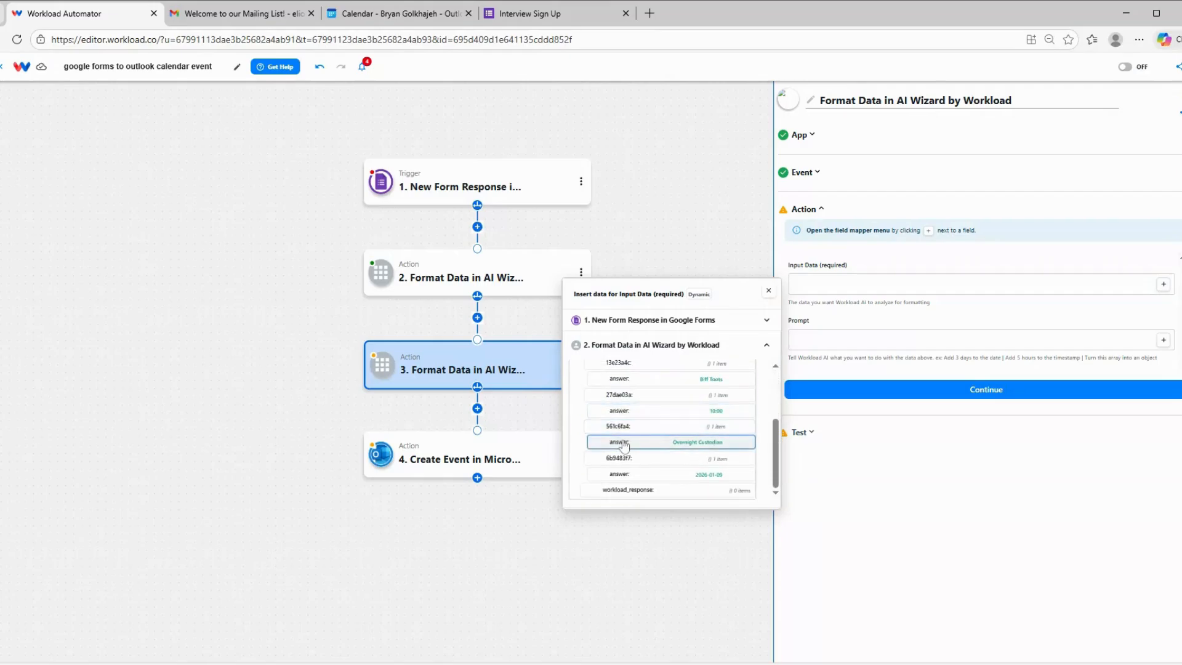
click(634, 477)
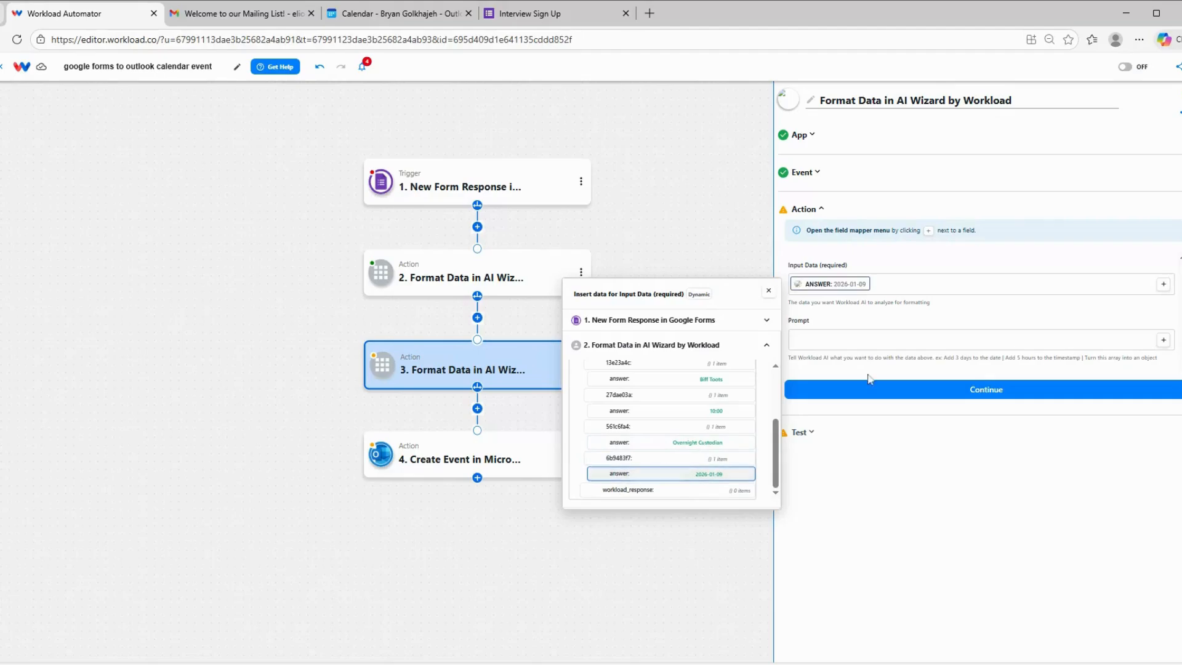
Step: Add the interview time answer (10:00) from step 2's formatted output to Input Data, after the date answer
click(1024, 285)
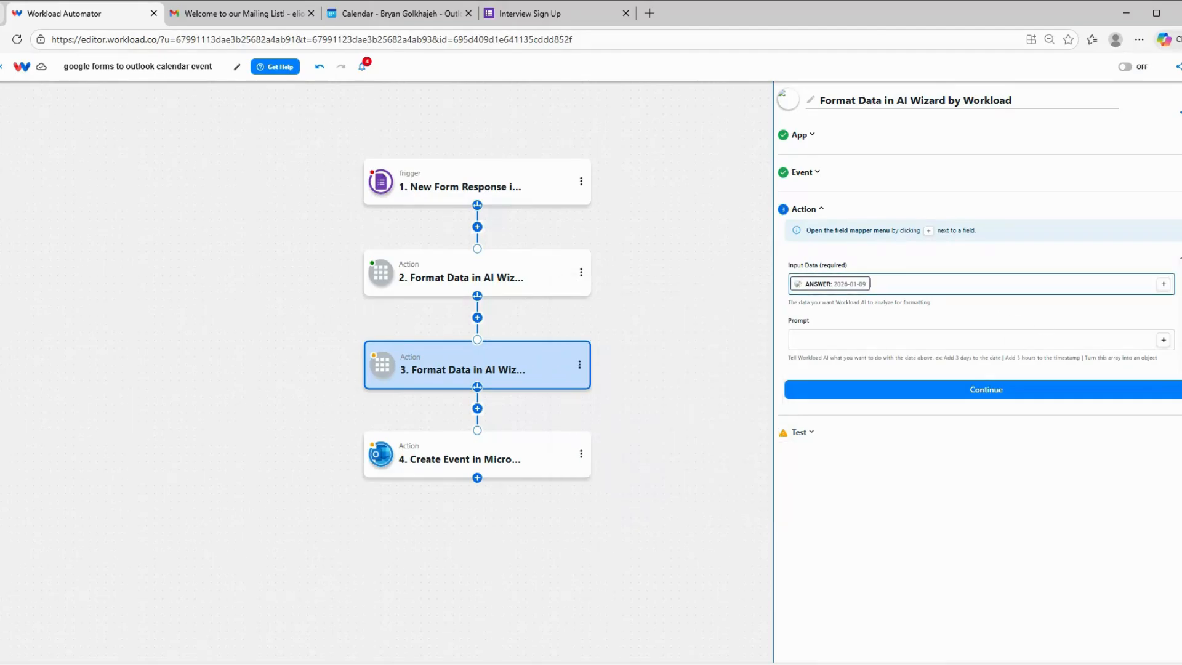
click(1163, 283)
click(983, 285)
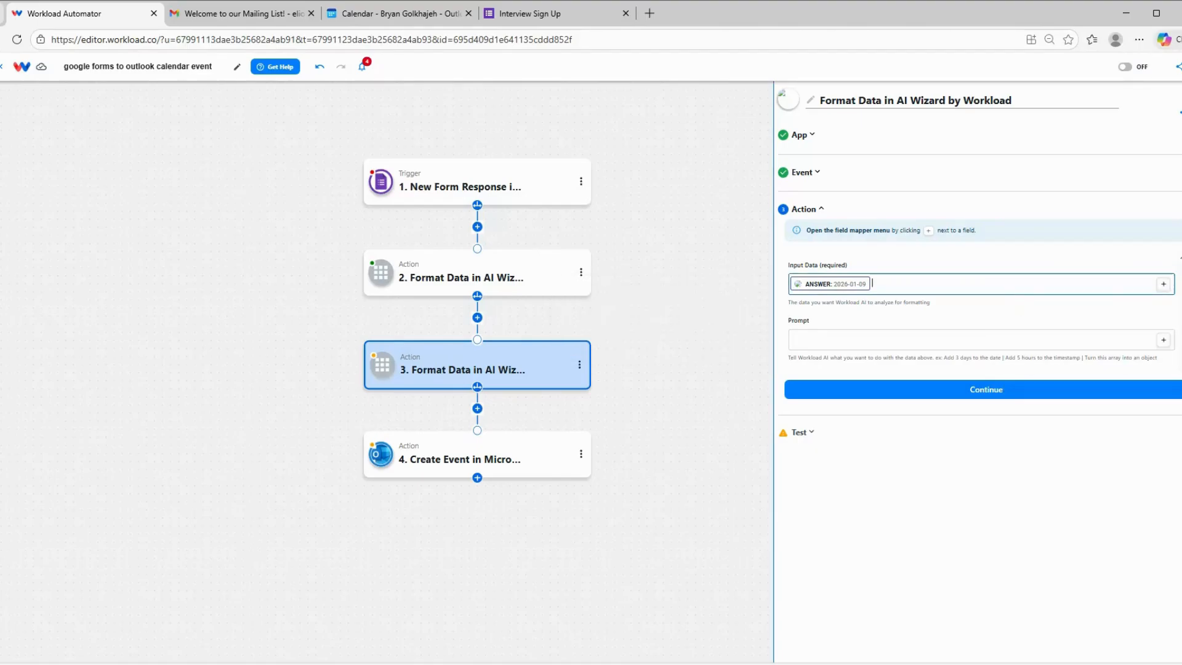
click(1163, 284)
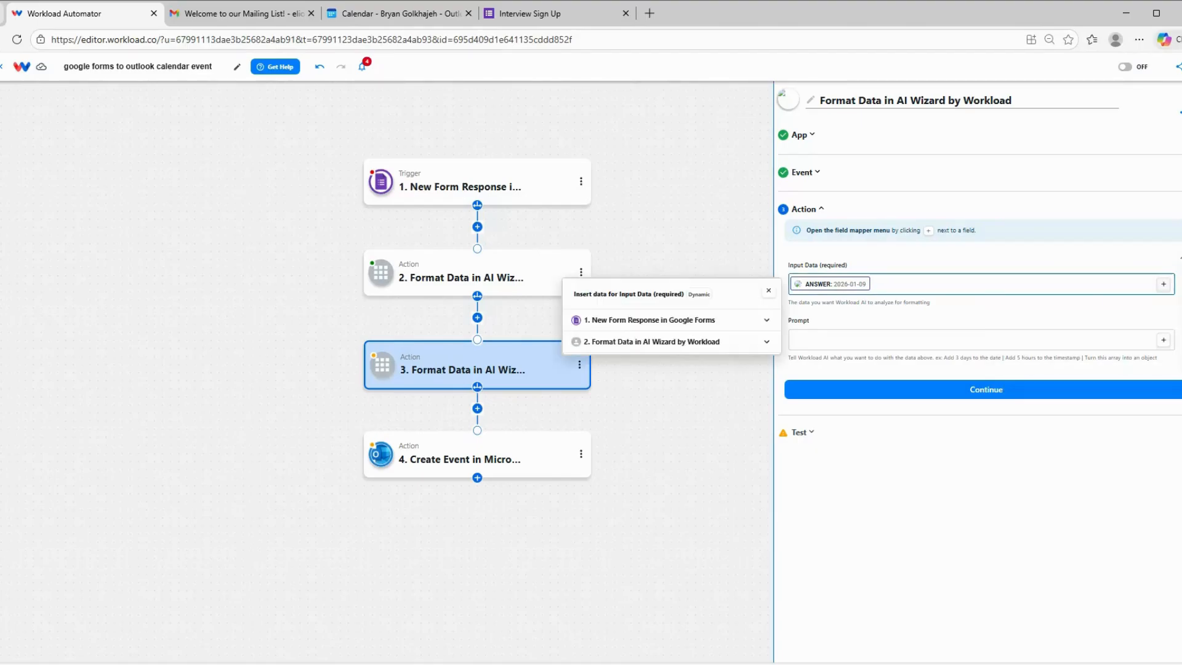
click(703, 343)
scroll(675, 456, down, 2)
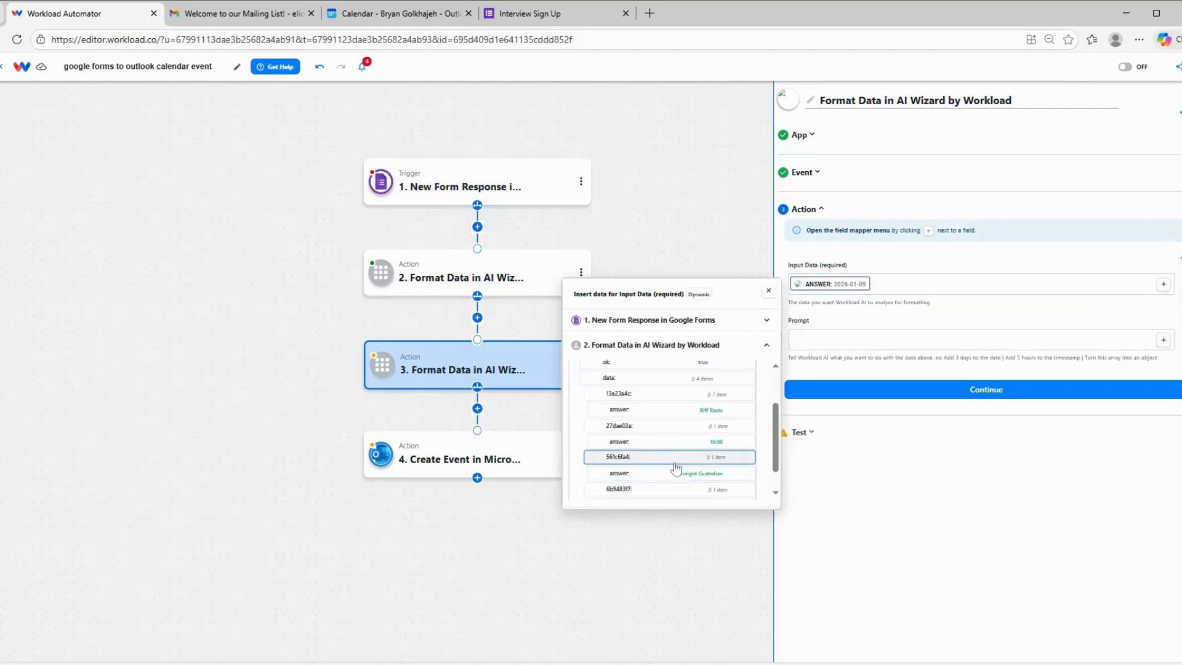
click(677, 442)
Step: Set the prompt to "combine into one date/time", then test the Format Data action and finish the step
click(803, 342)
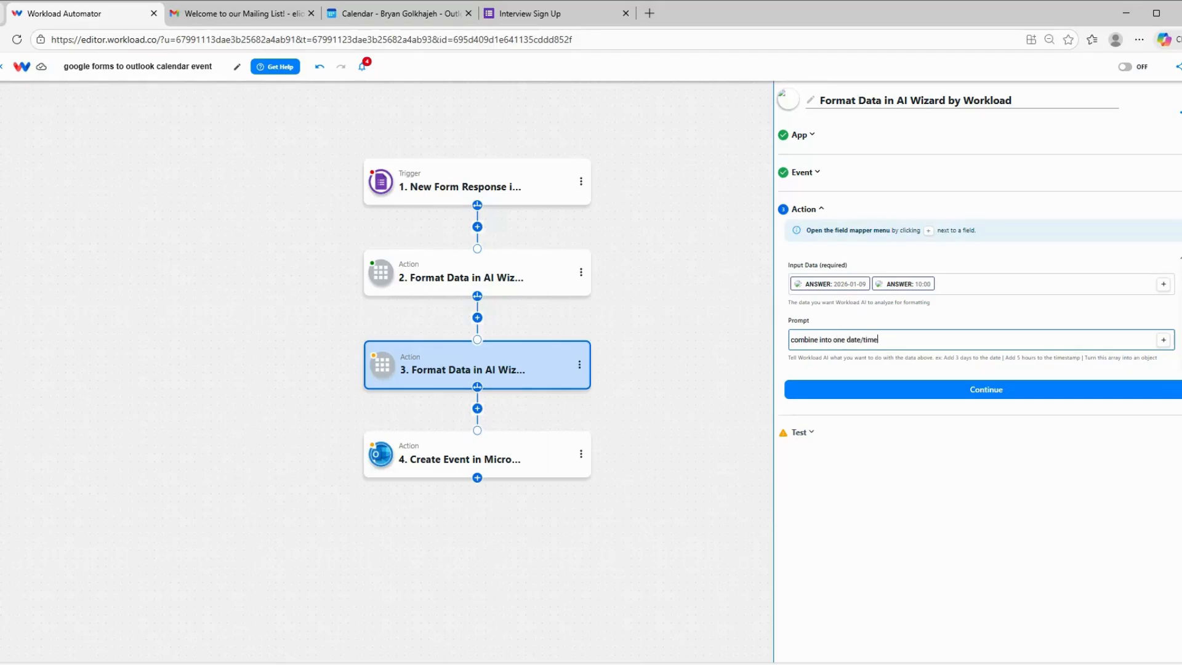
click(859, 394)
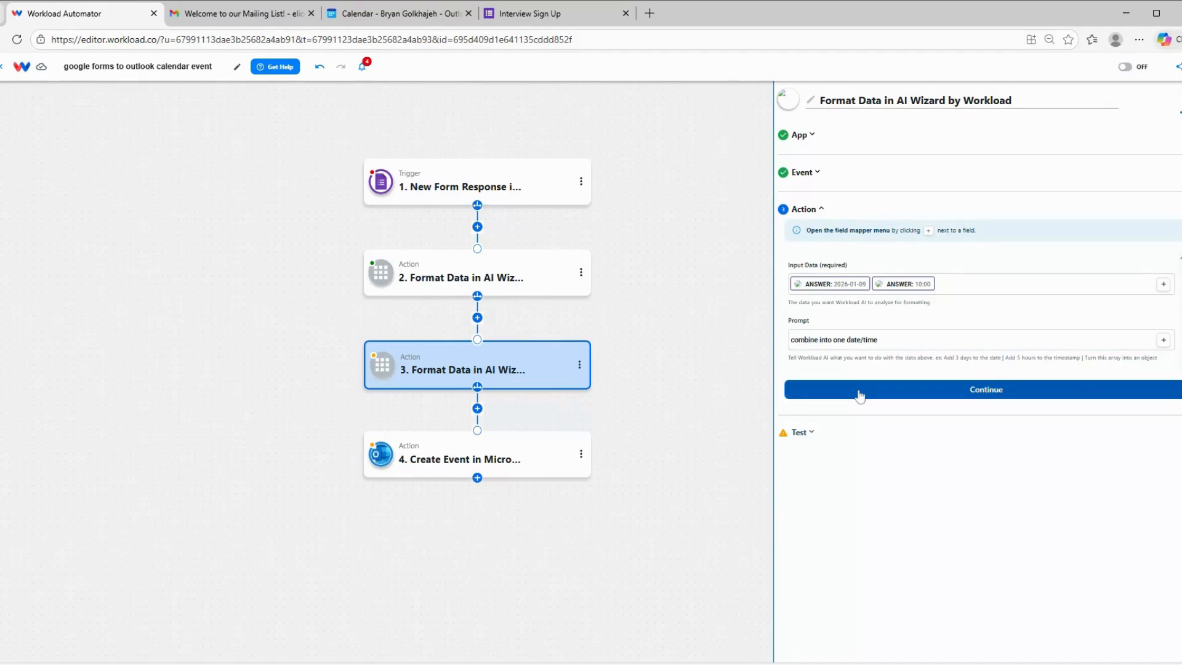
click(880, 449)
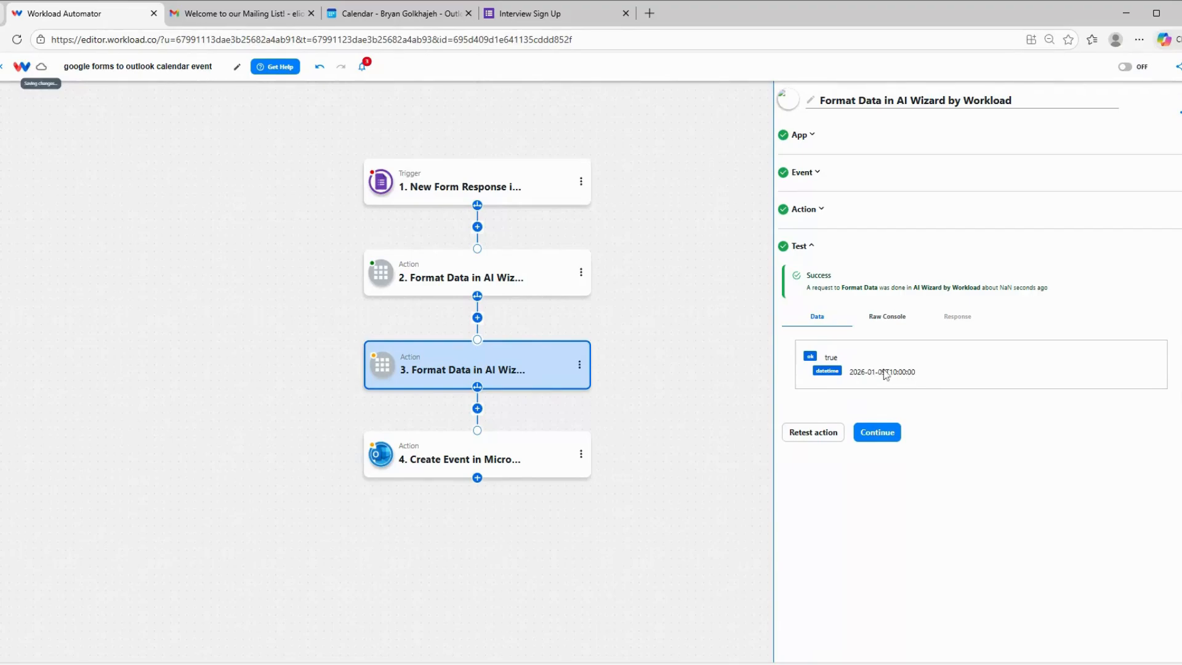
click(877, 432)
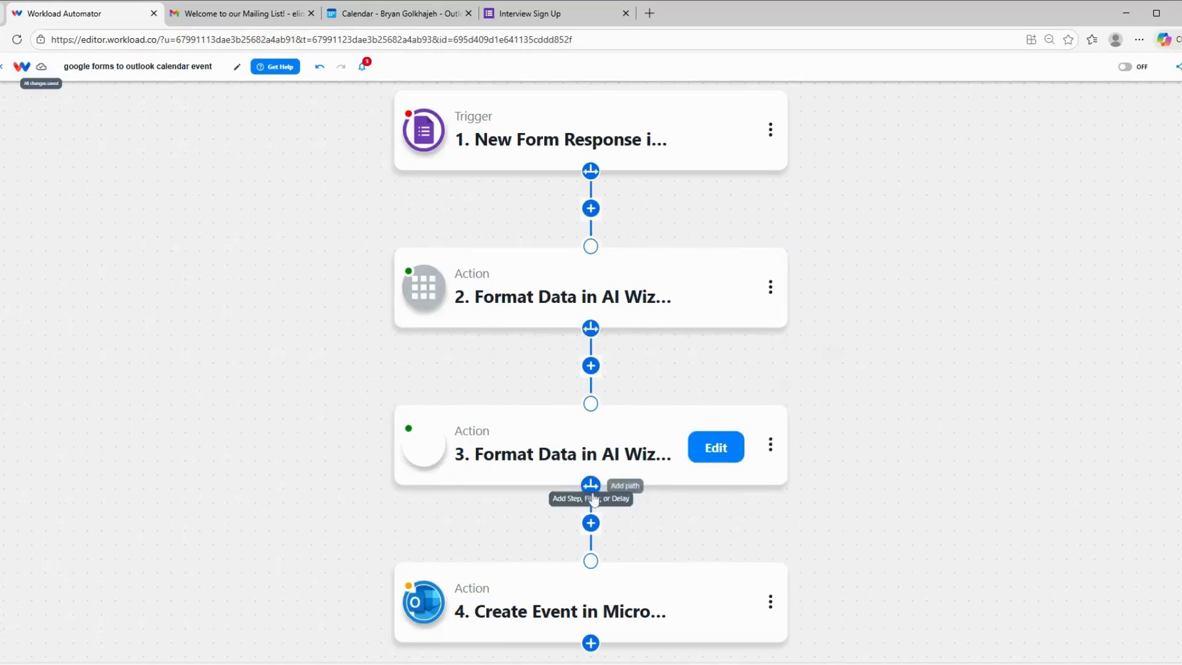
Step: Insert a step between step 3 and the Outlook action and set it to AI Wizard by Workload with the Format Data event
click(590, 523)
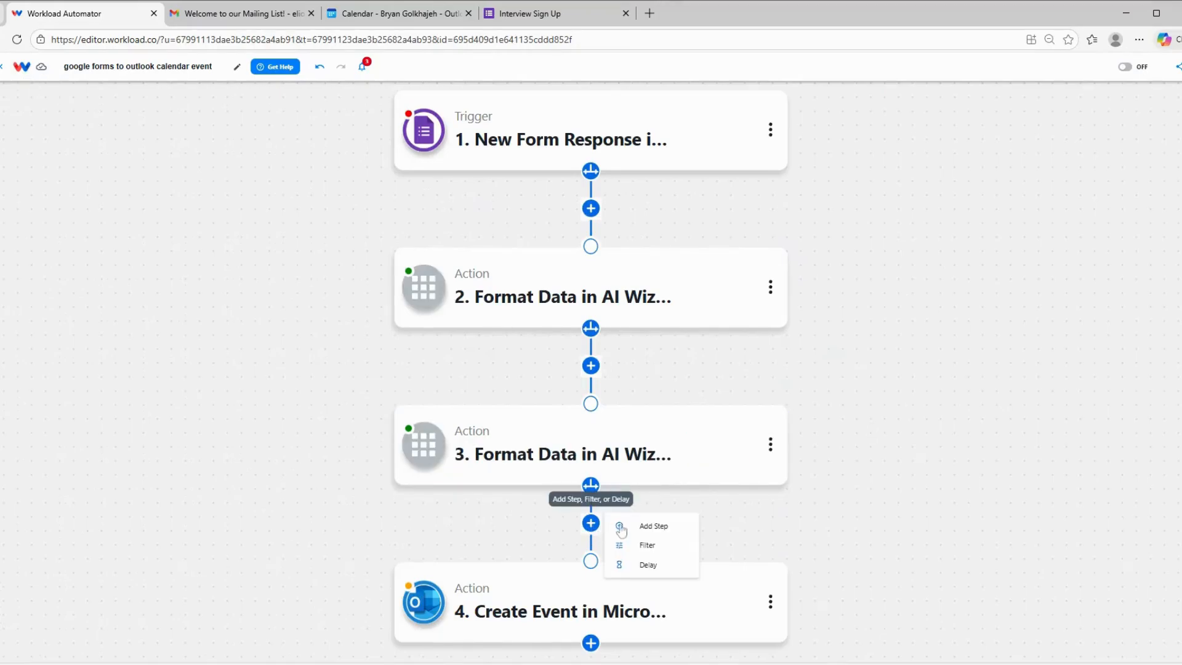
click(658, 532)
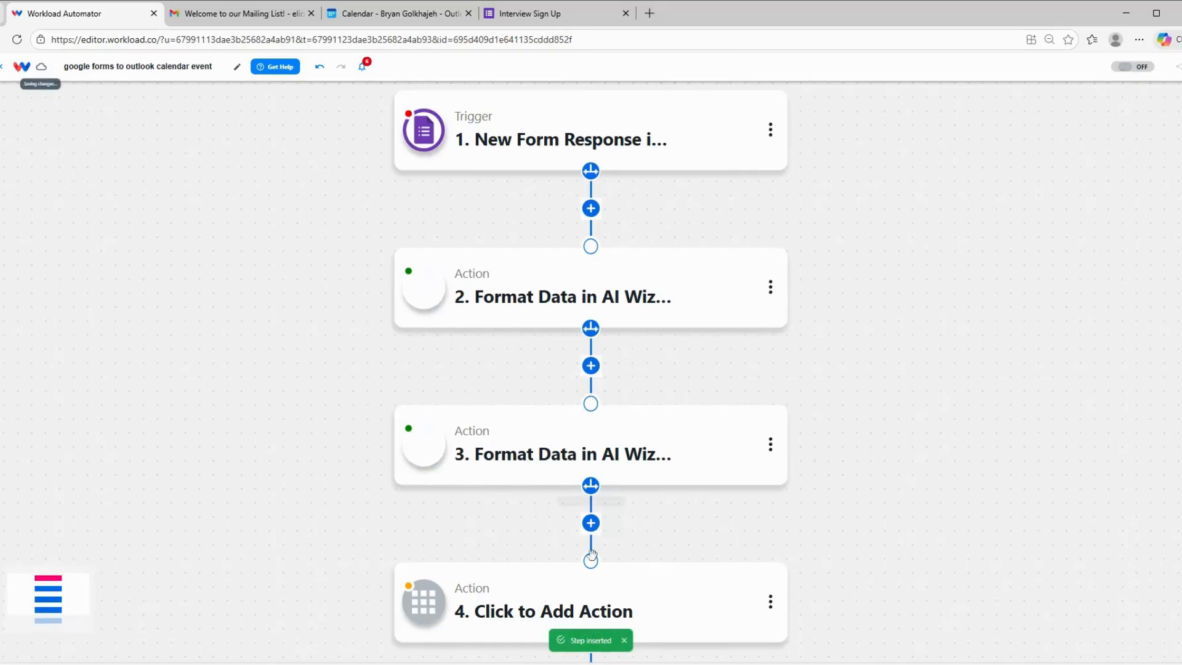
click(519, 599)
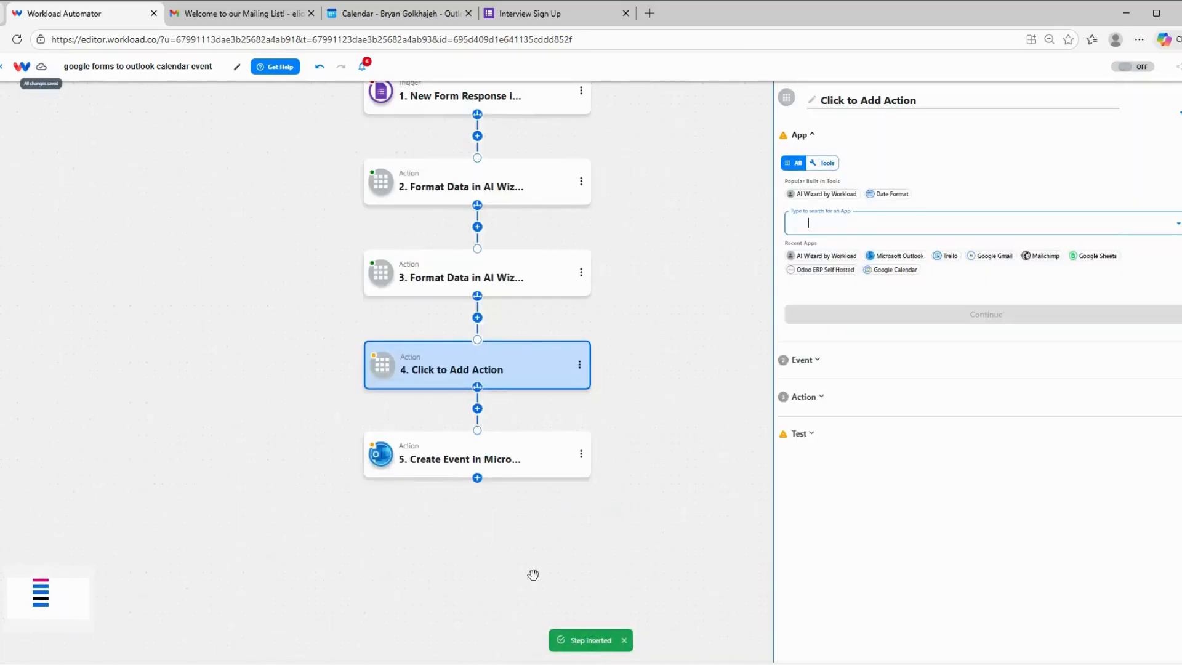
click(827, 194)
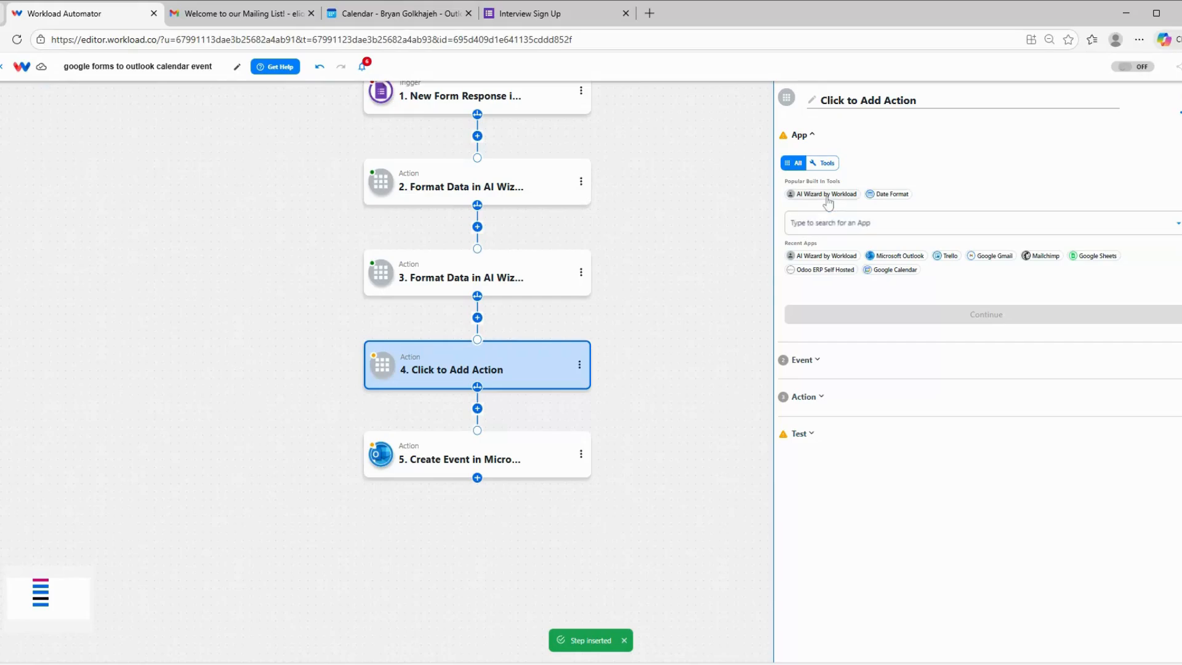
click(884, 315)
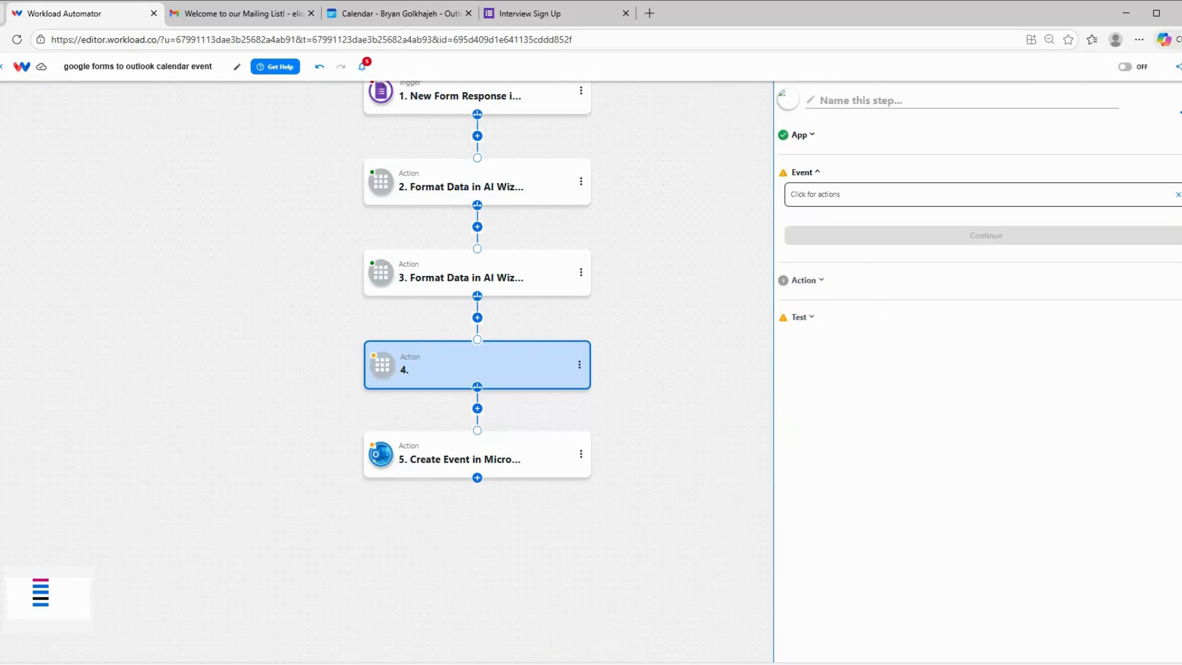
click(837, 255)
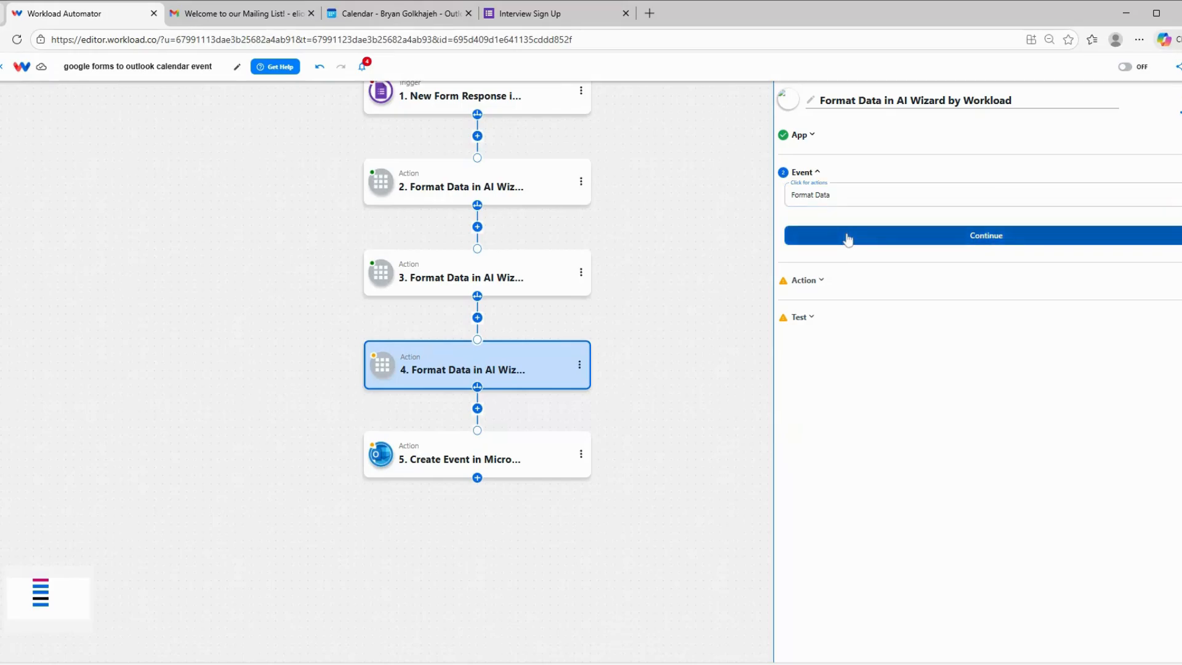
click(847, 236)
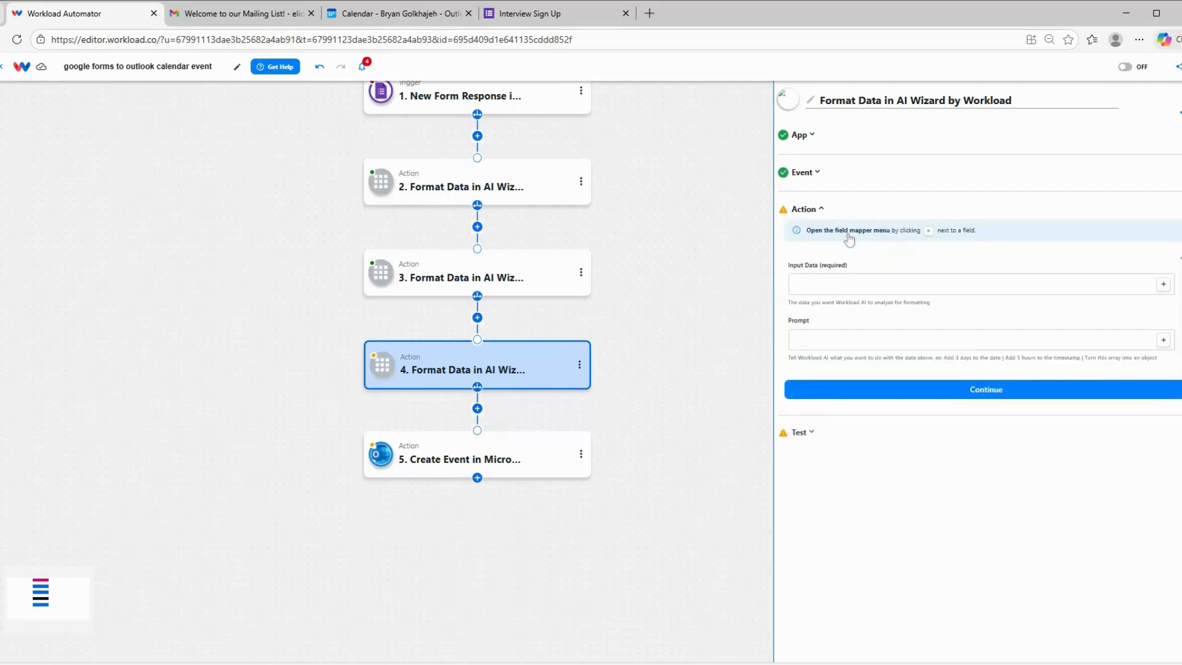
Step: Map the combined datetime from step 3's output to the new step's Input Data
click(1162, 284)
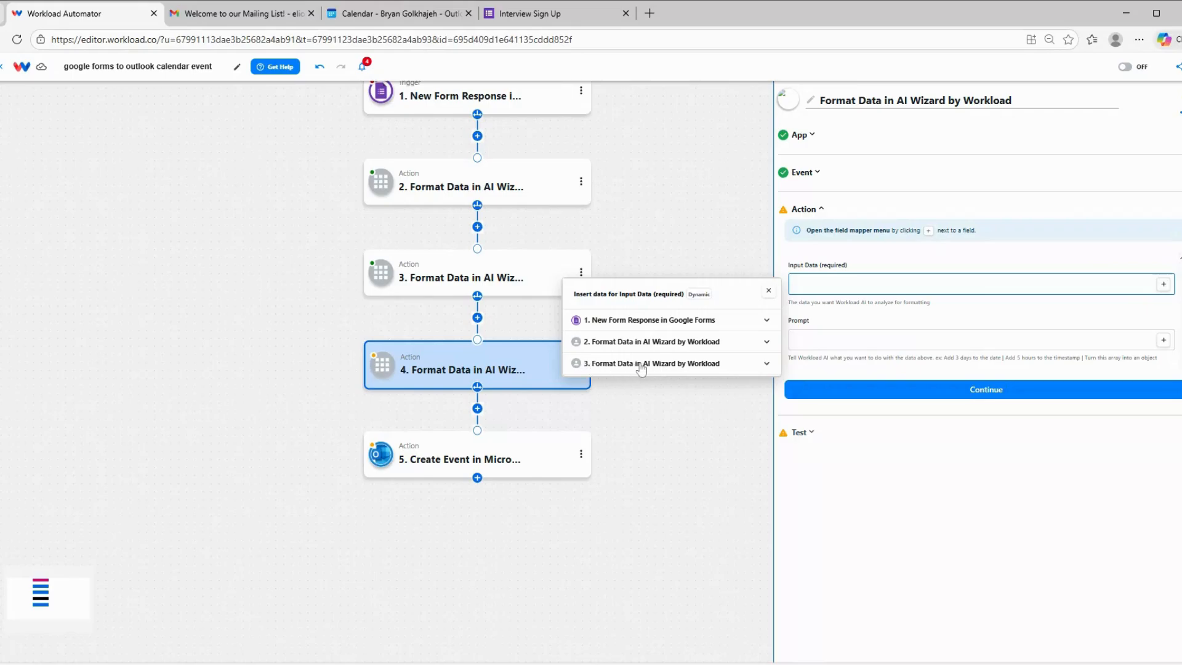
click(639, 364)
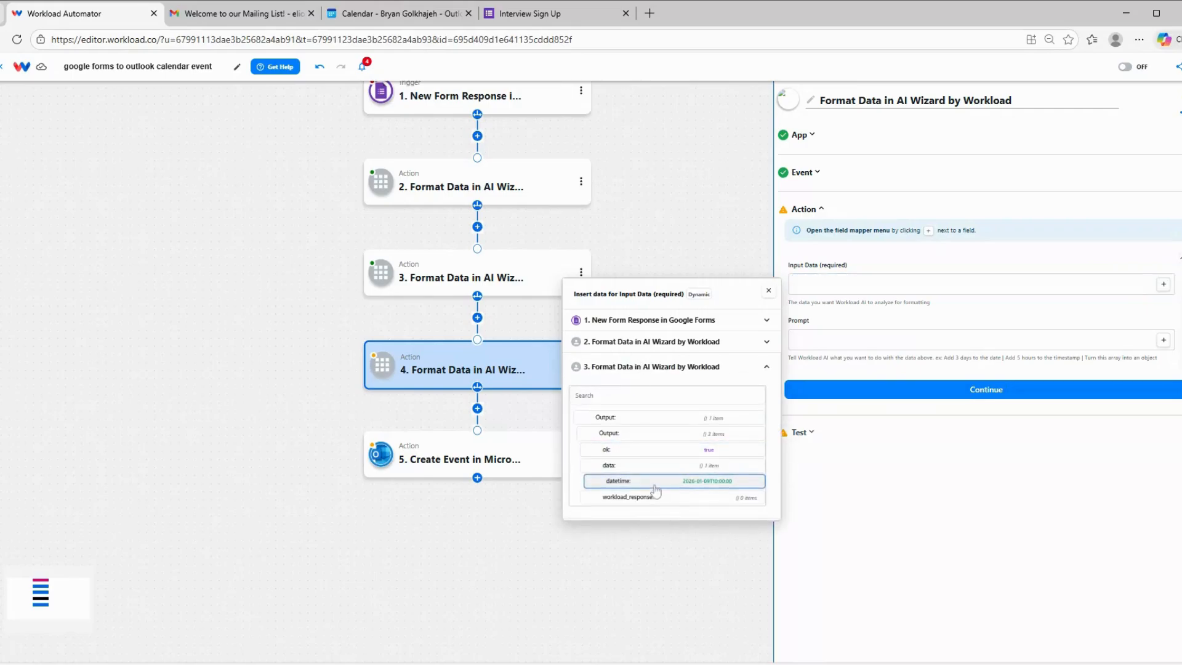
click(652, 481)
Step: Set step 4's prompt to "add one hour to this time", then test the action and finish the step
click(827, 342)
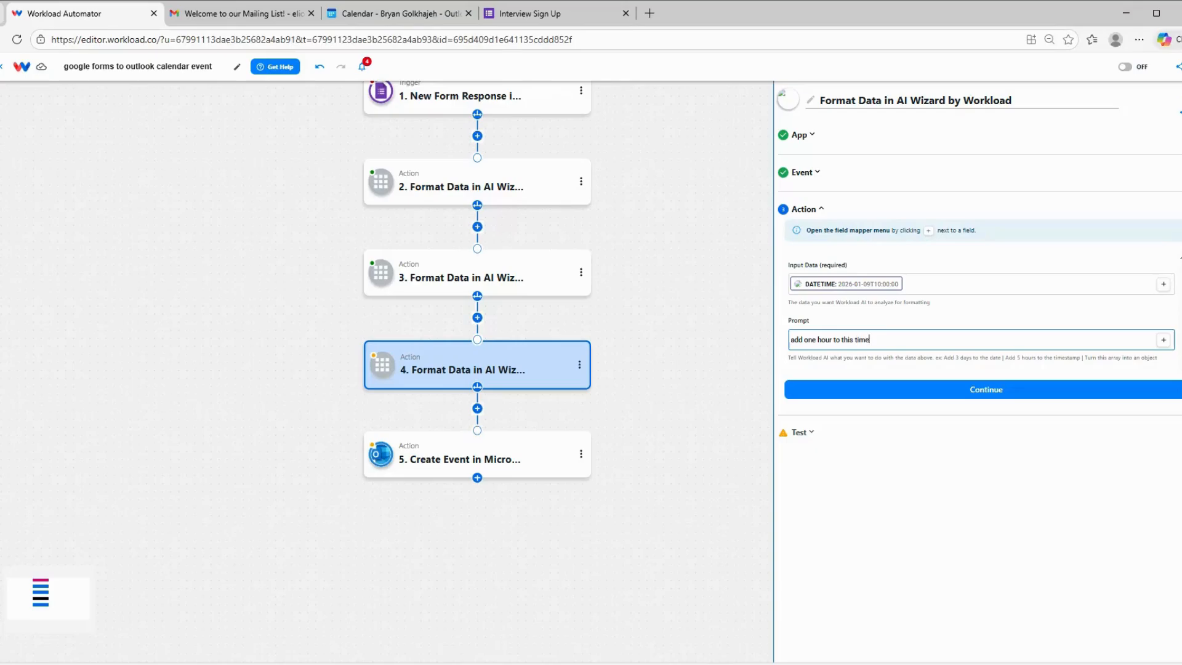
click(908, 389)
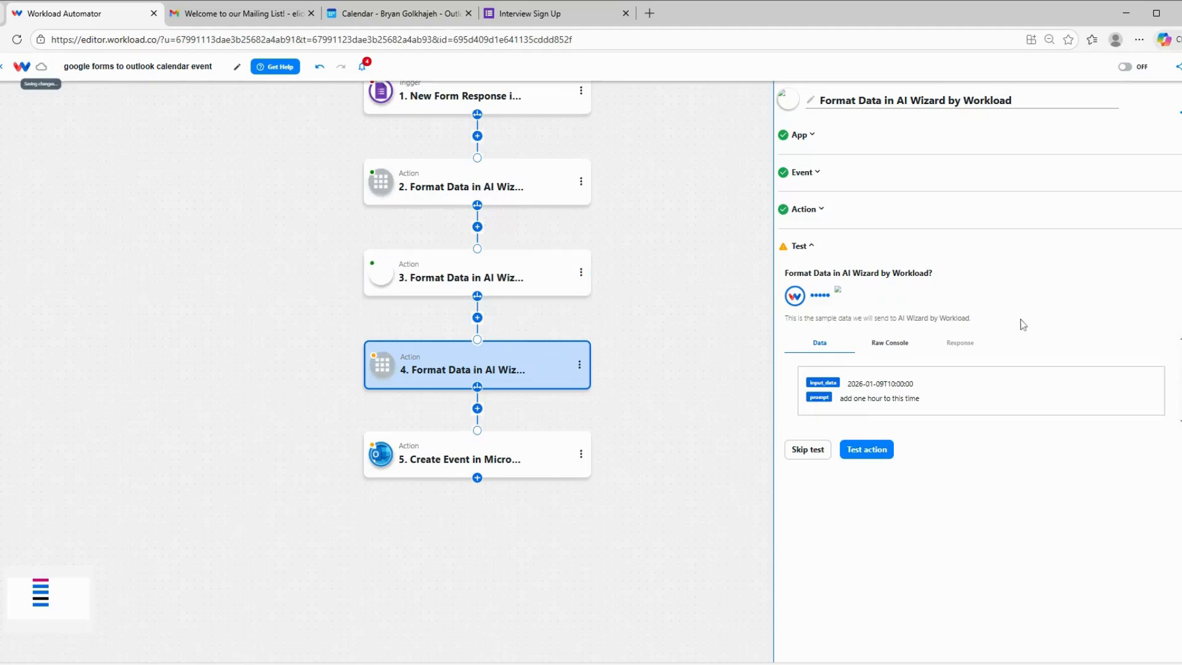
click(881, 452)
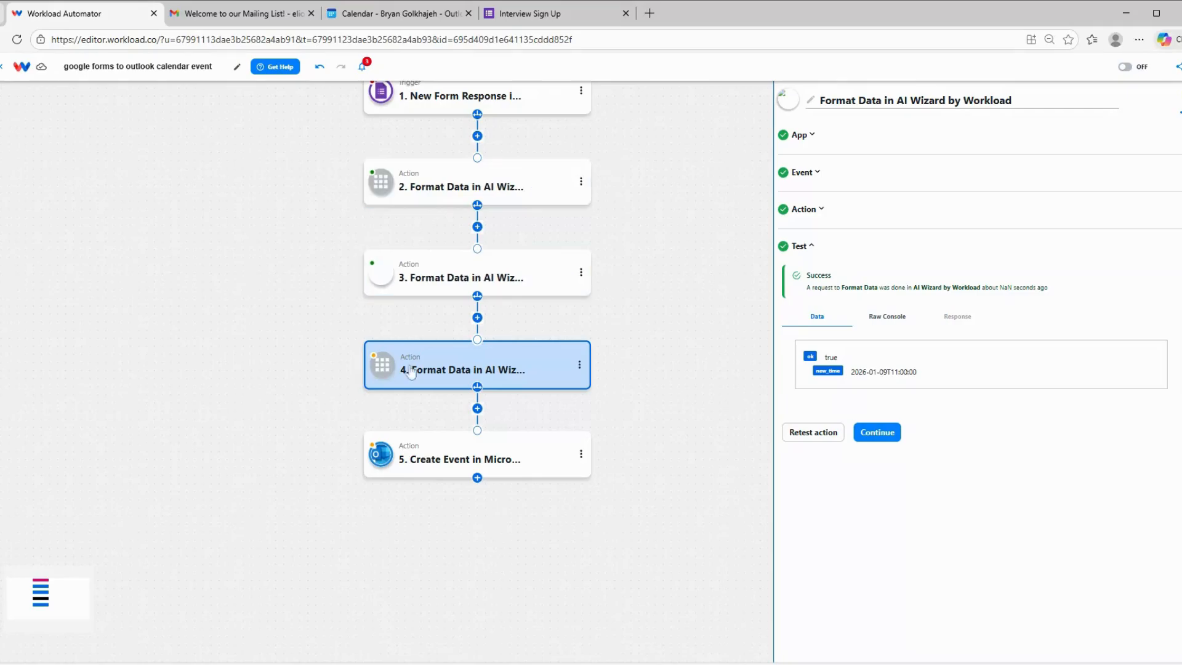
mouse_move(413, 474)
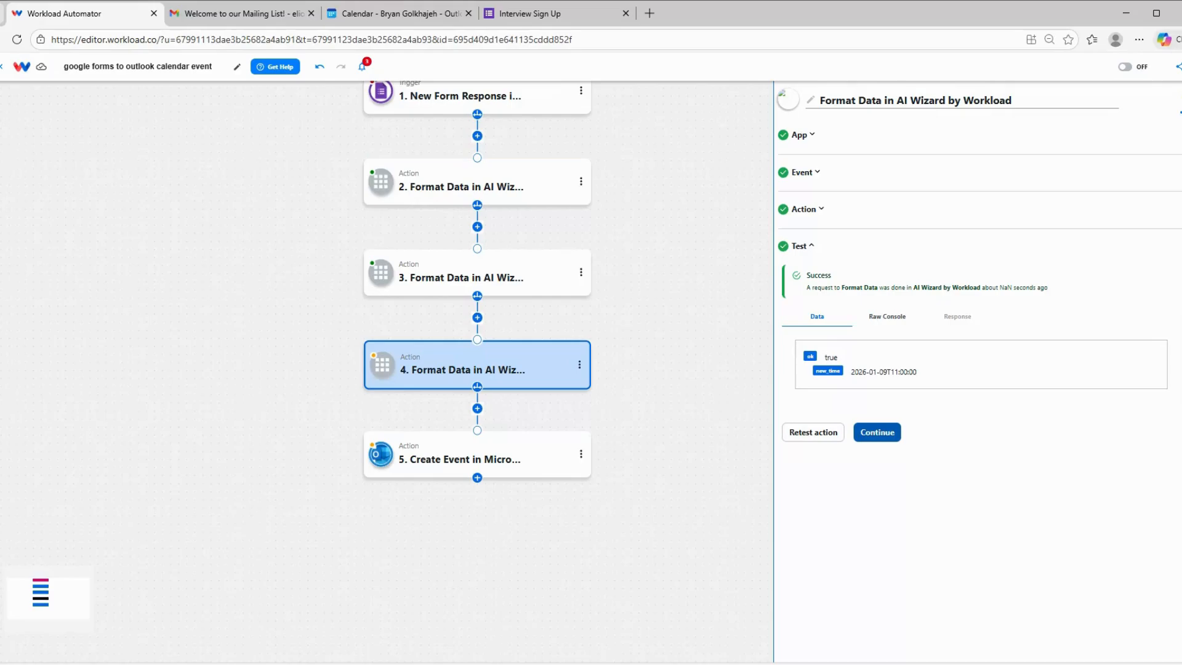
click(879, 433)
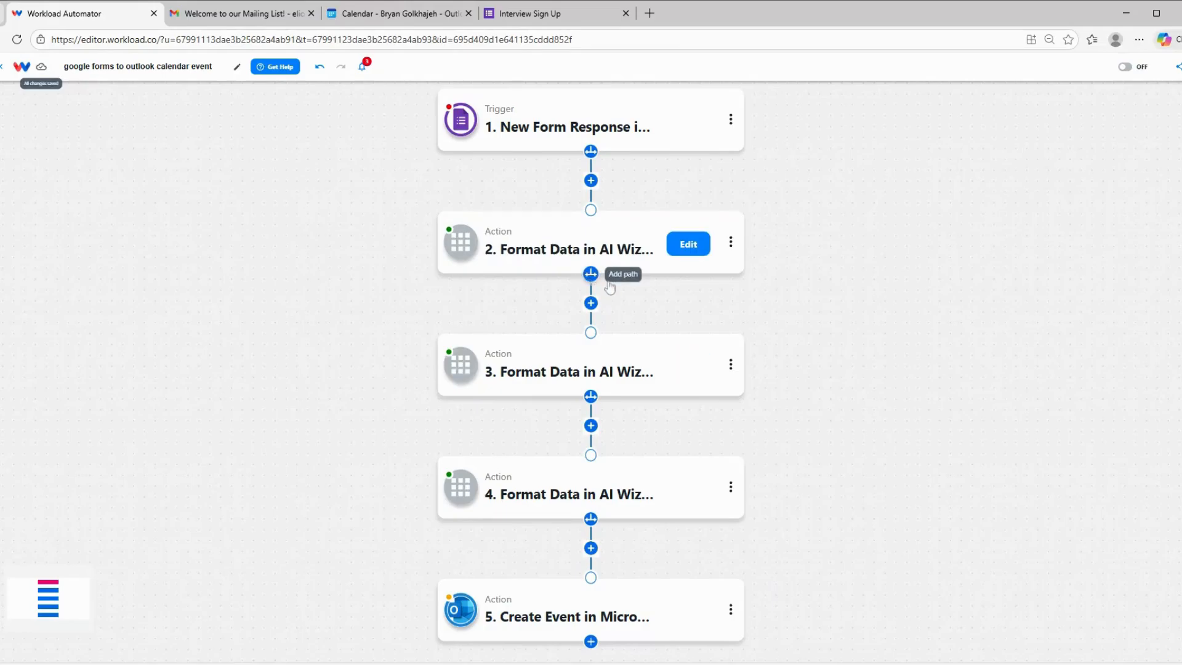
Step: In the Outlook Create Event action, map Start Date & Time to the datetime from step 3's output
mouse_move(701, 512)
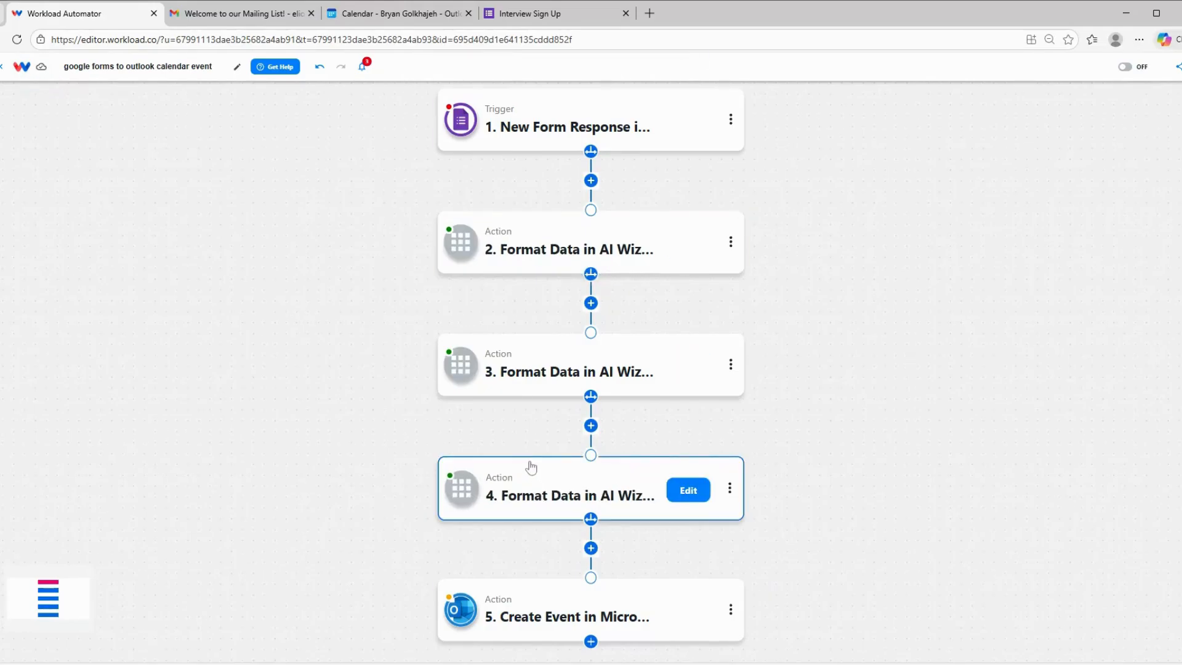
click(528, 623)
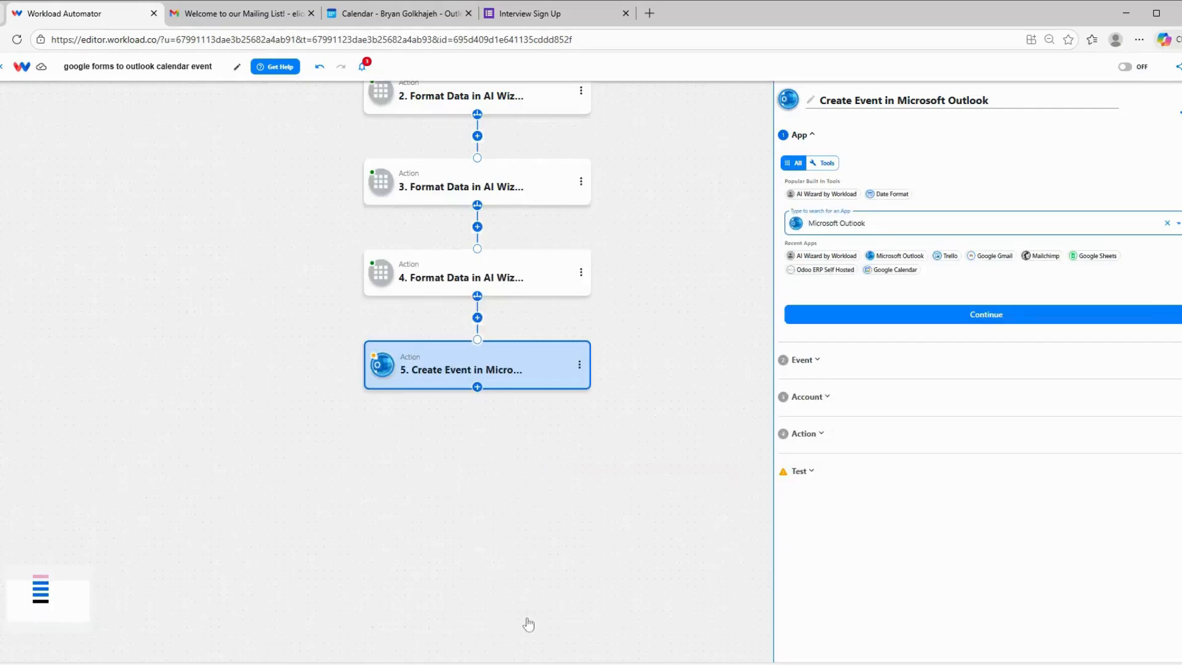
click(813, 430)
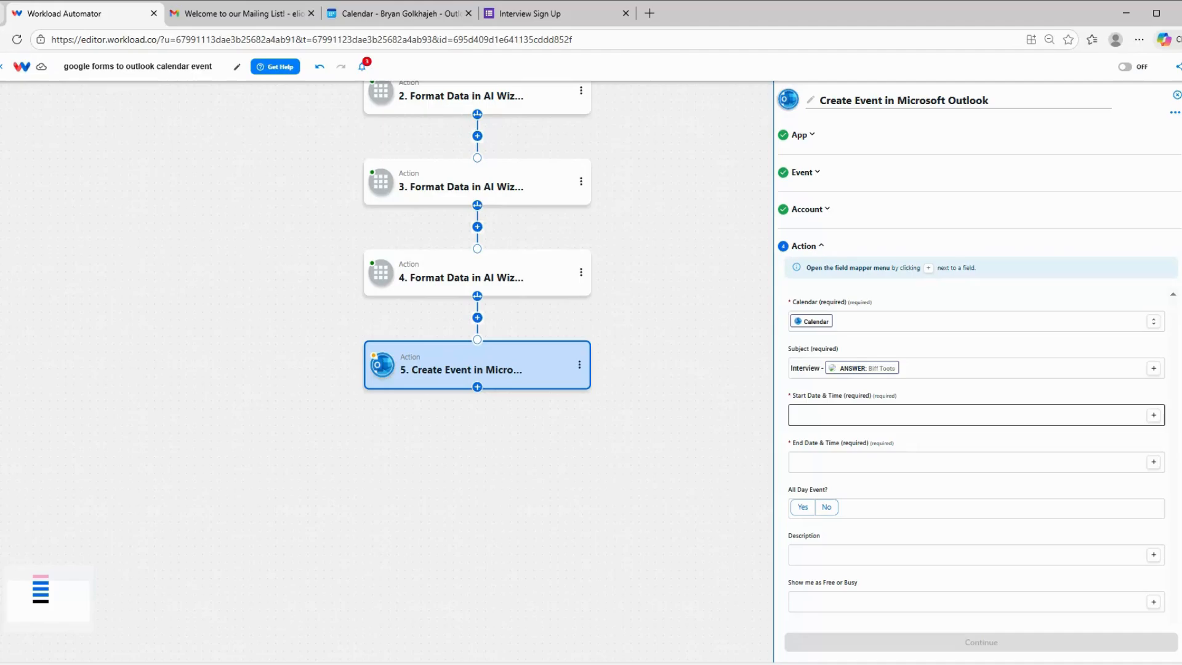
click(862, 414)
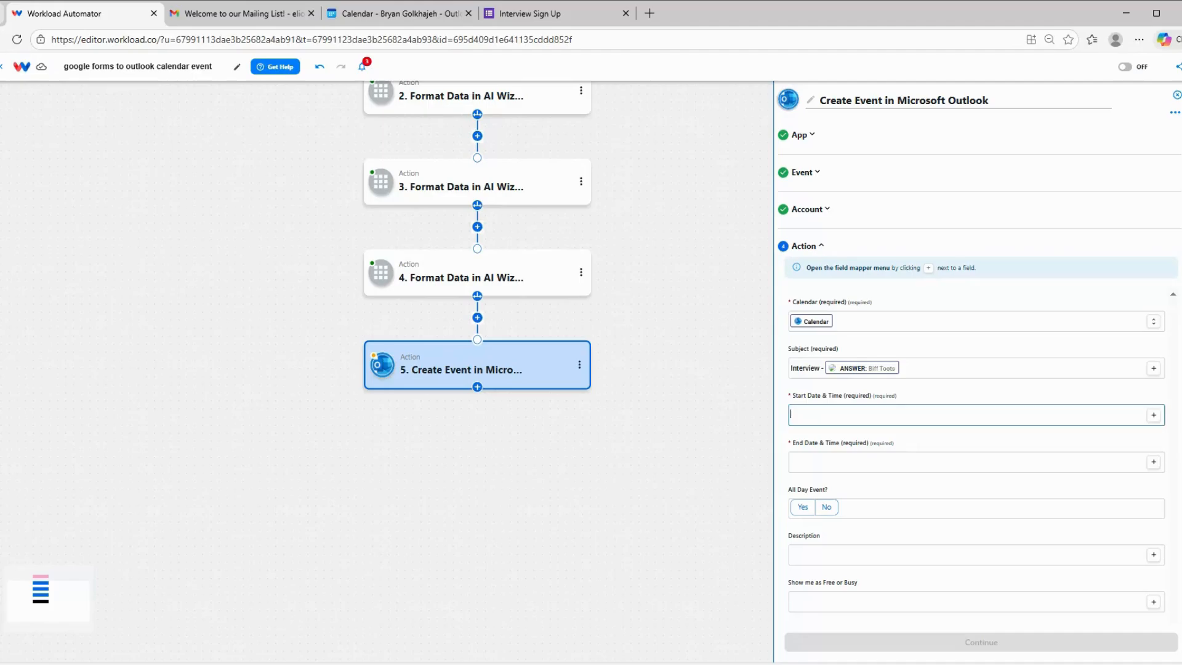
click(1154, 416)
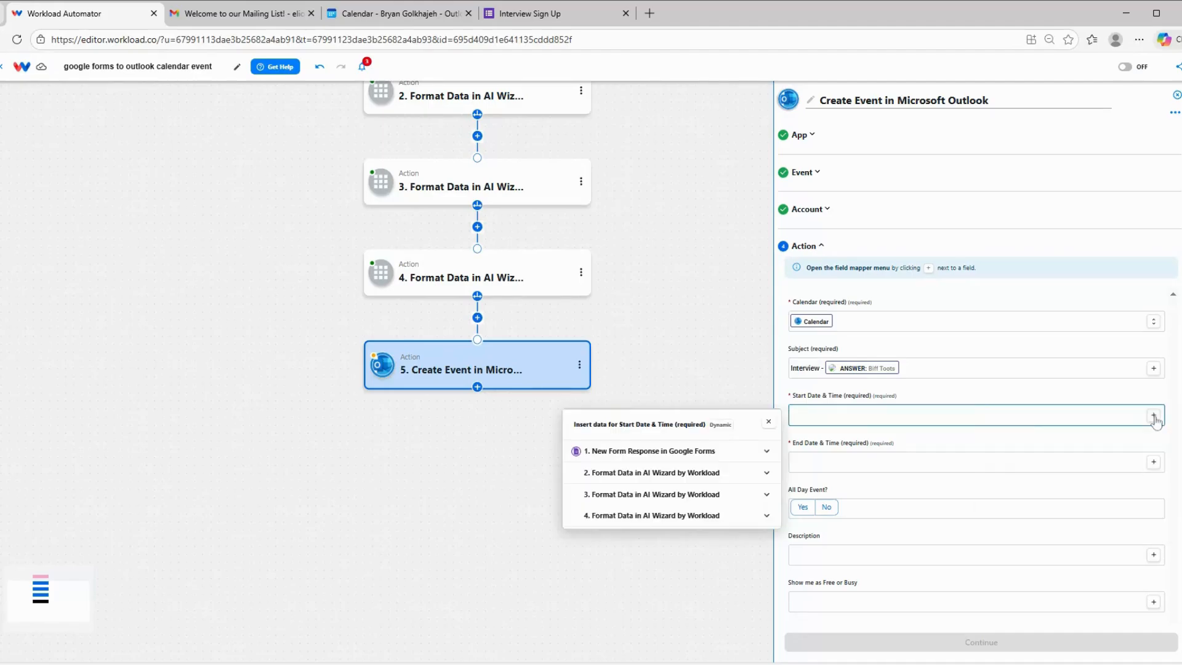
click(646, 496)
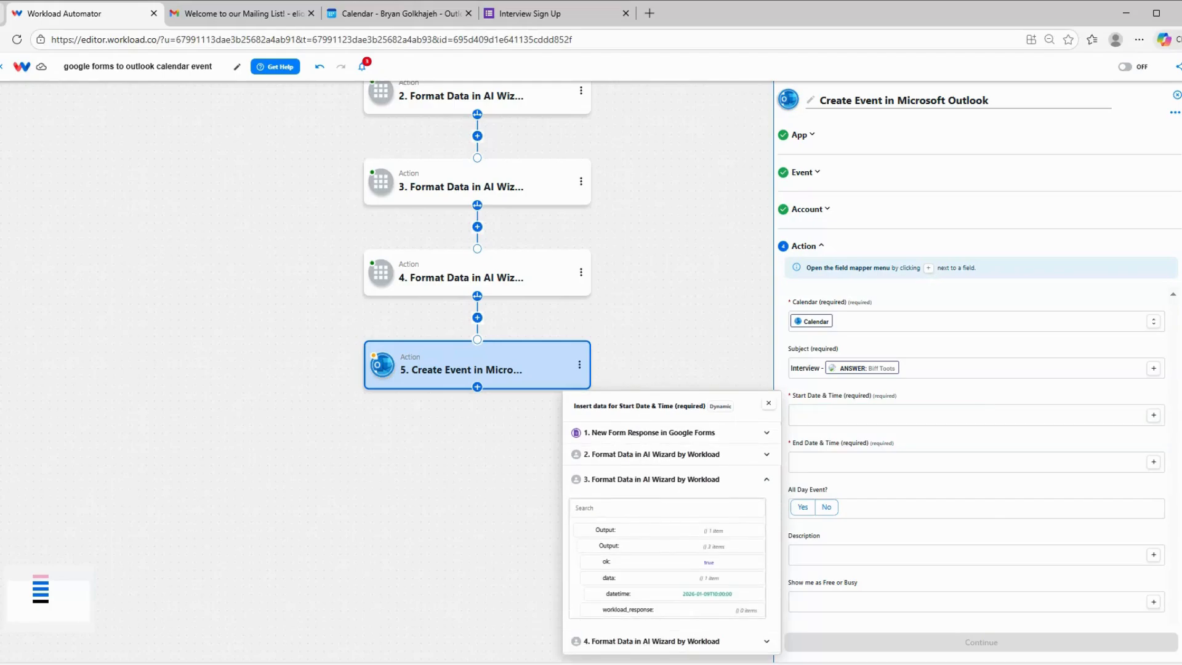
click(685, 595)
Step: Map End Date & Time to new_time from step 4's output and set All Day Event to No
click(915, 463)
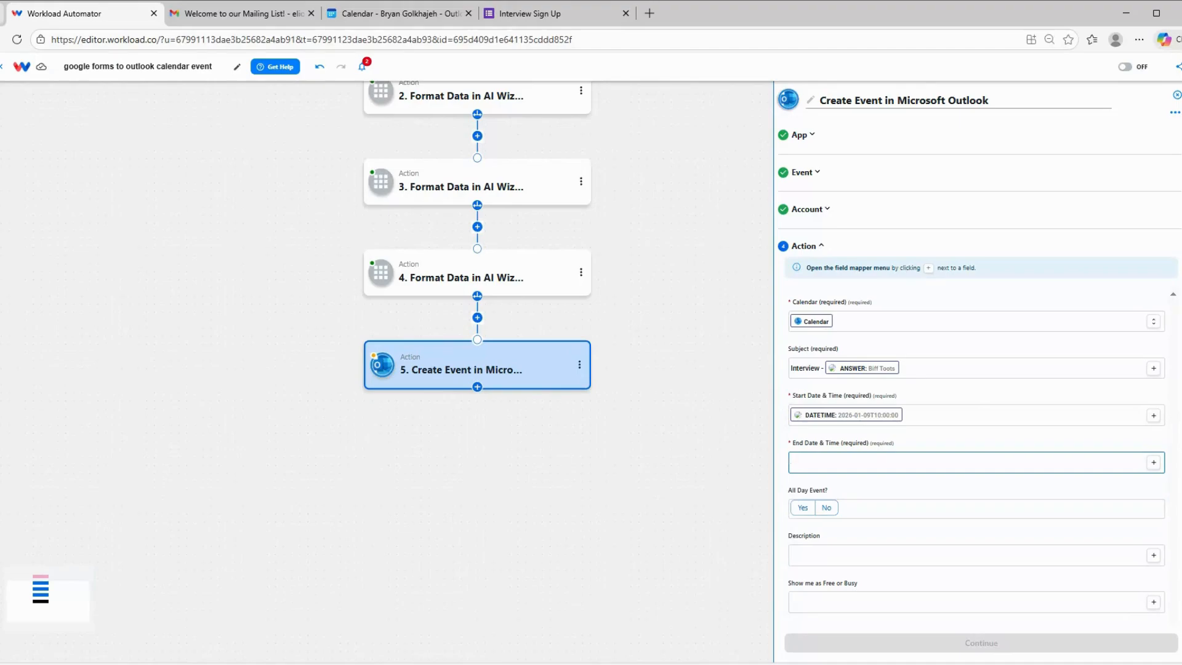
click(1152, 462)
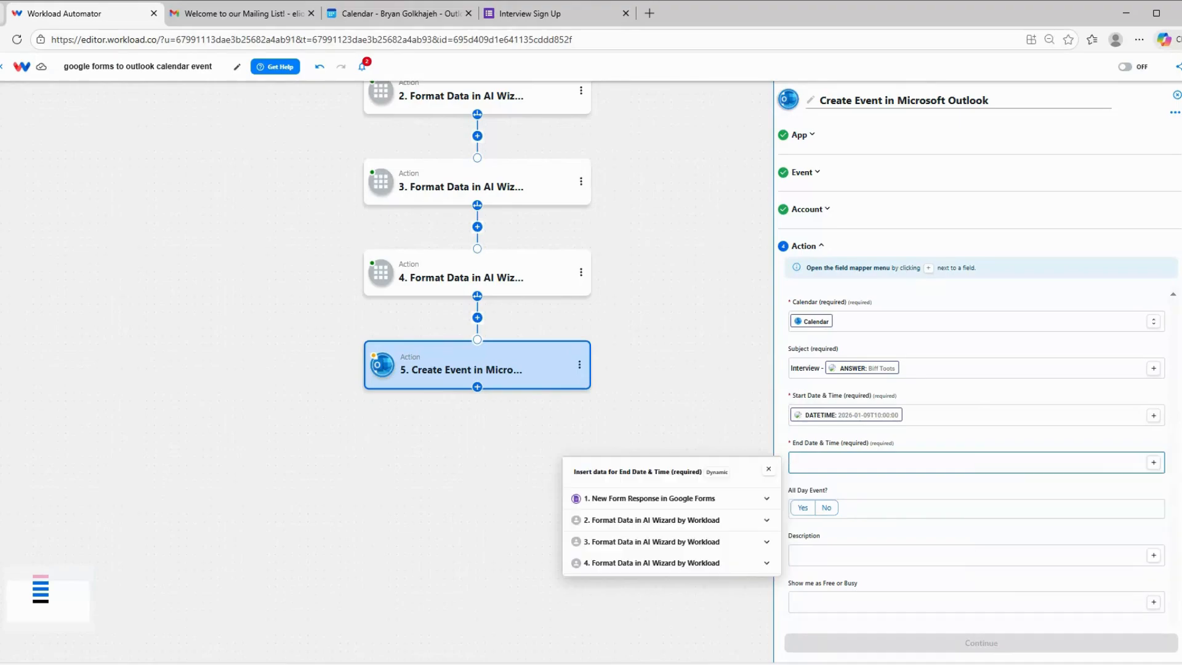
click(660, 563)
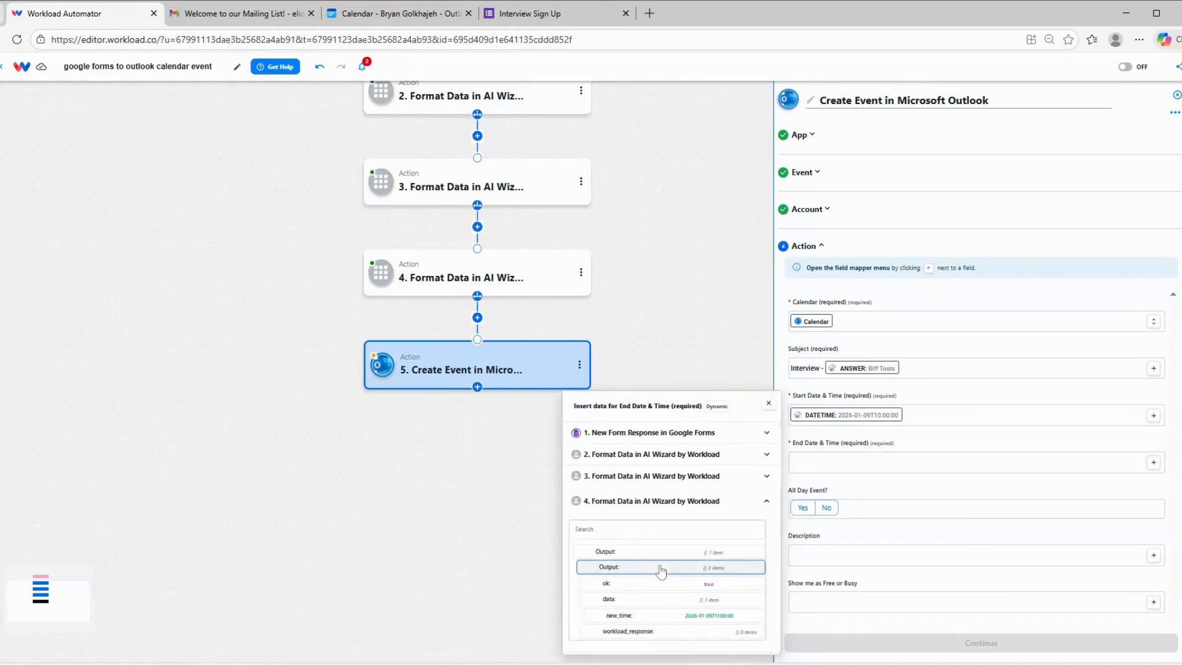
click(707, 616)
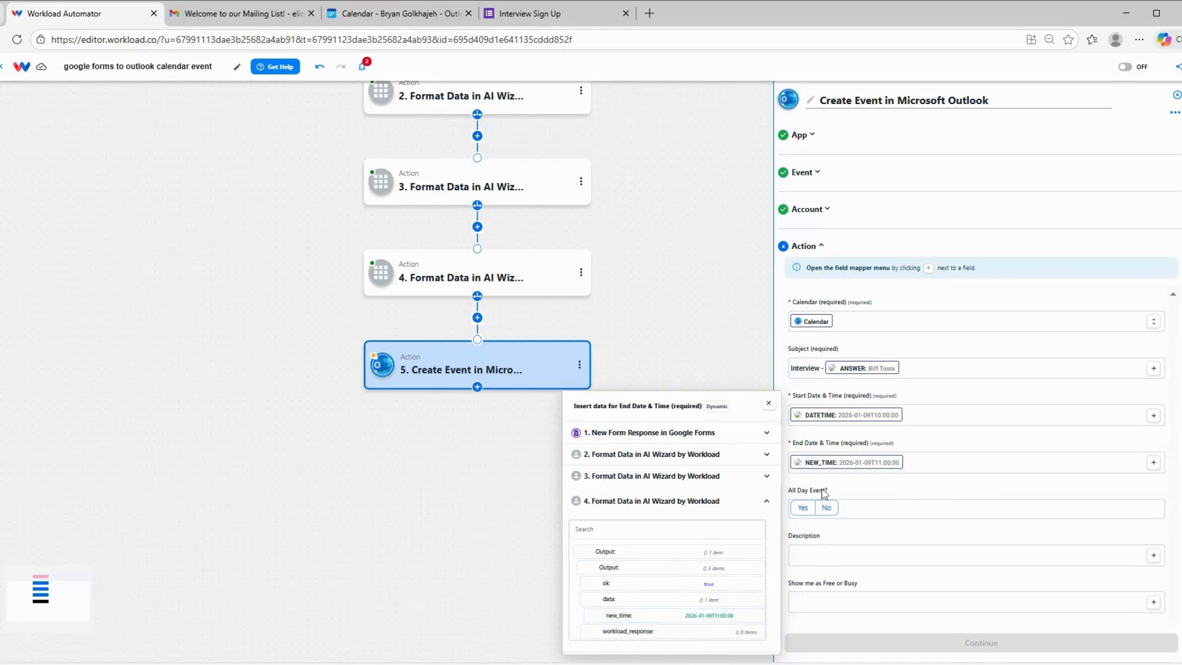
click(826, 509)
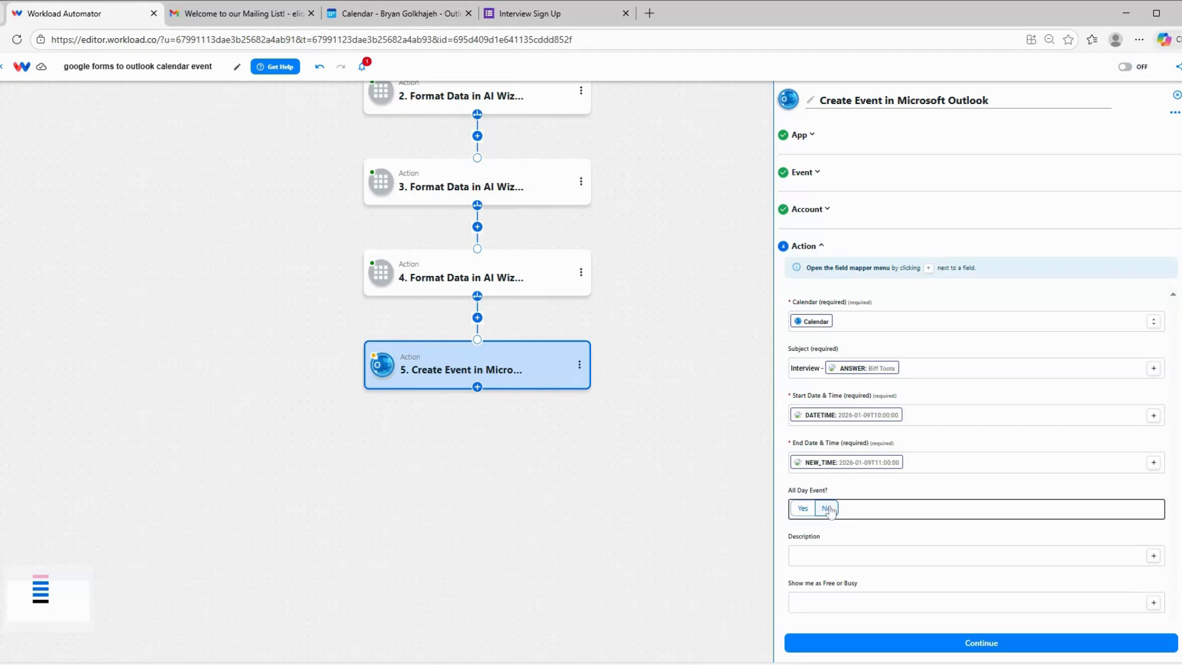
Step: Map Description to the "Overnight Custodian" answer from step 2's output and set Show me as Free or Busy to busy
click(1153, 556)
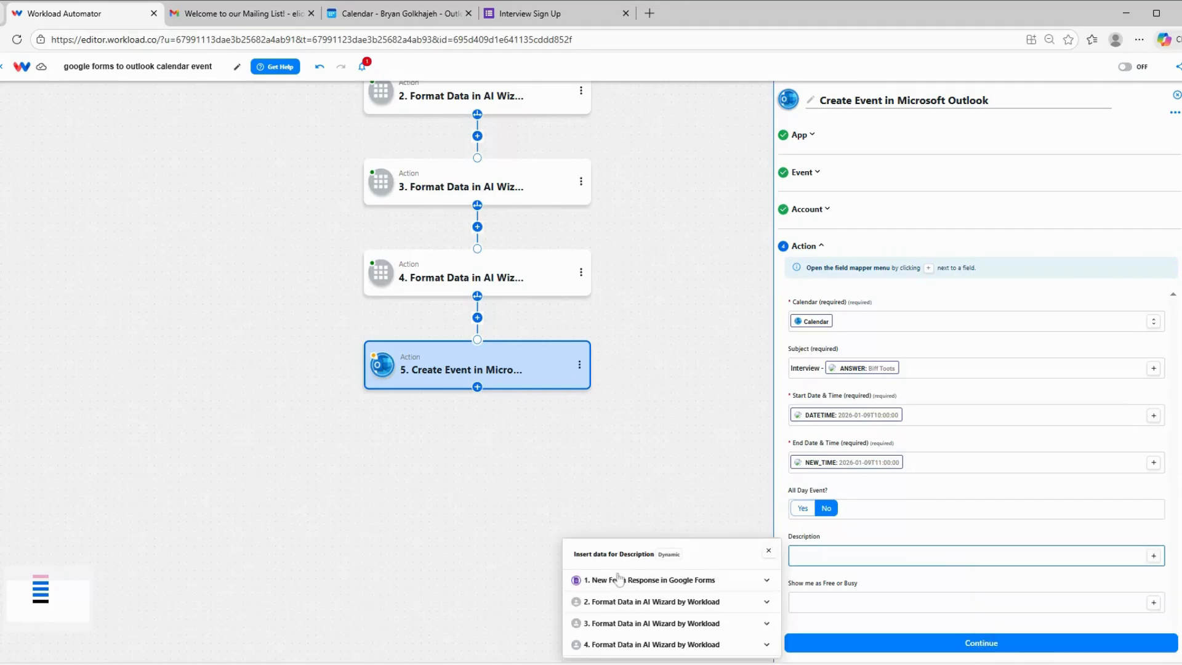
click(619, 602)
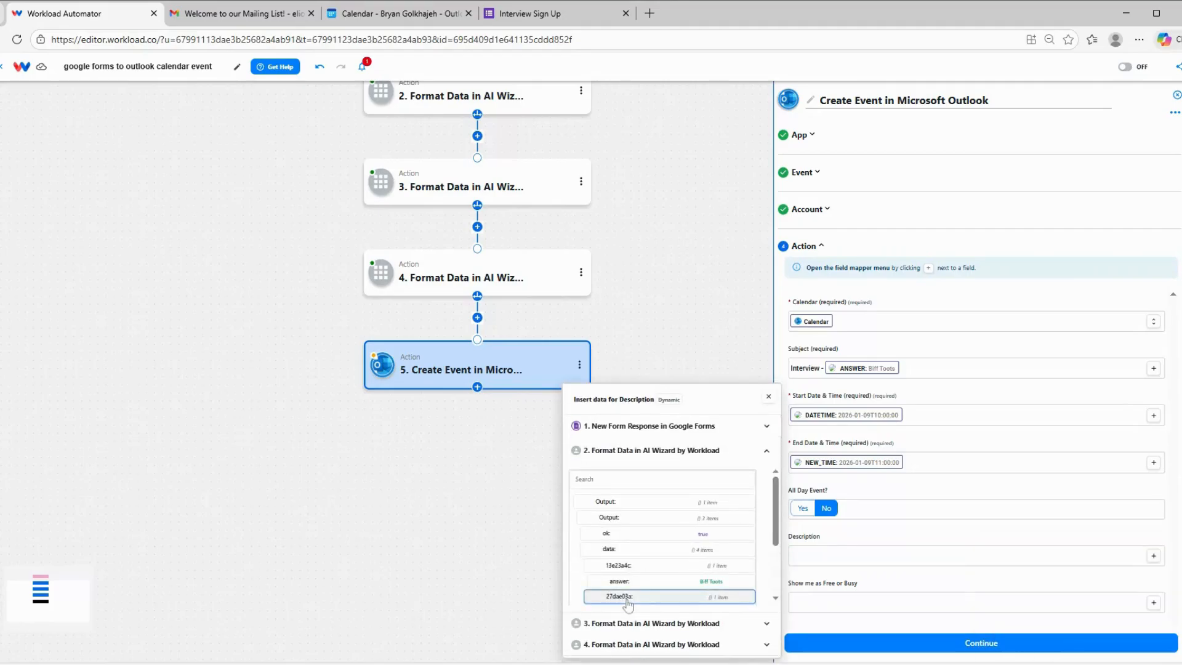
scroll(653, 554, down, 3)
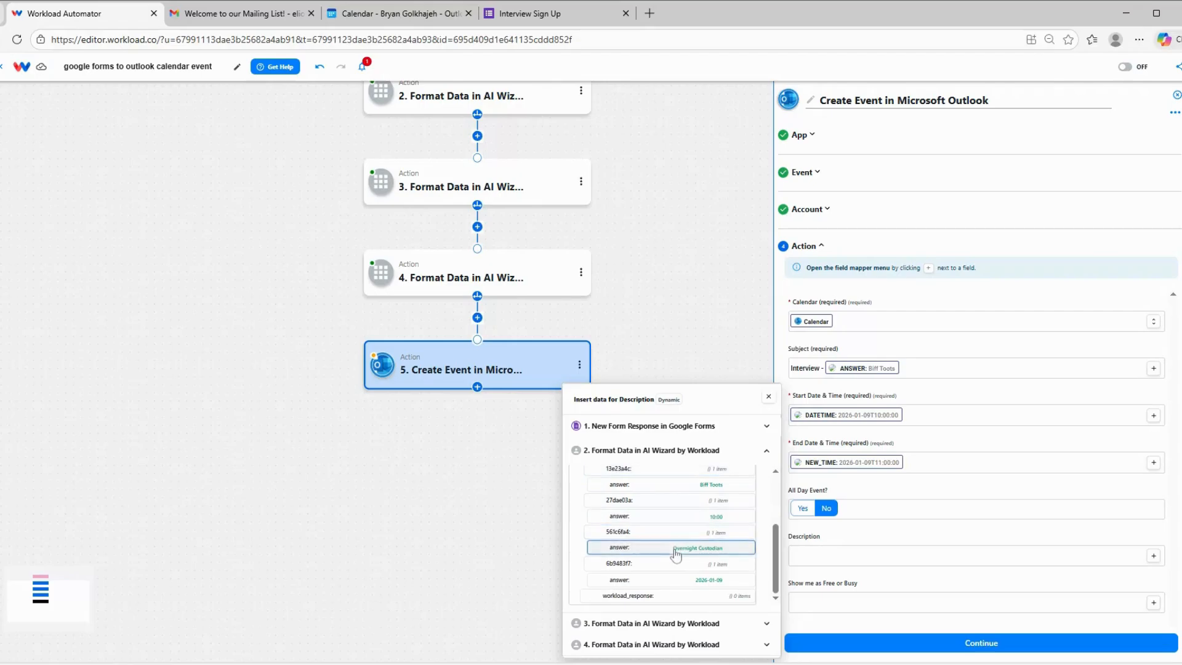
click(676, 554)
click(886, 601)
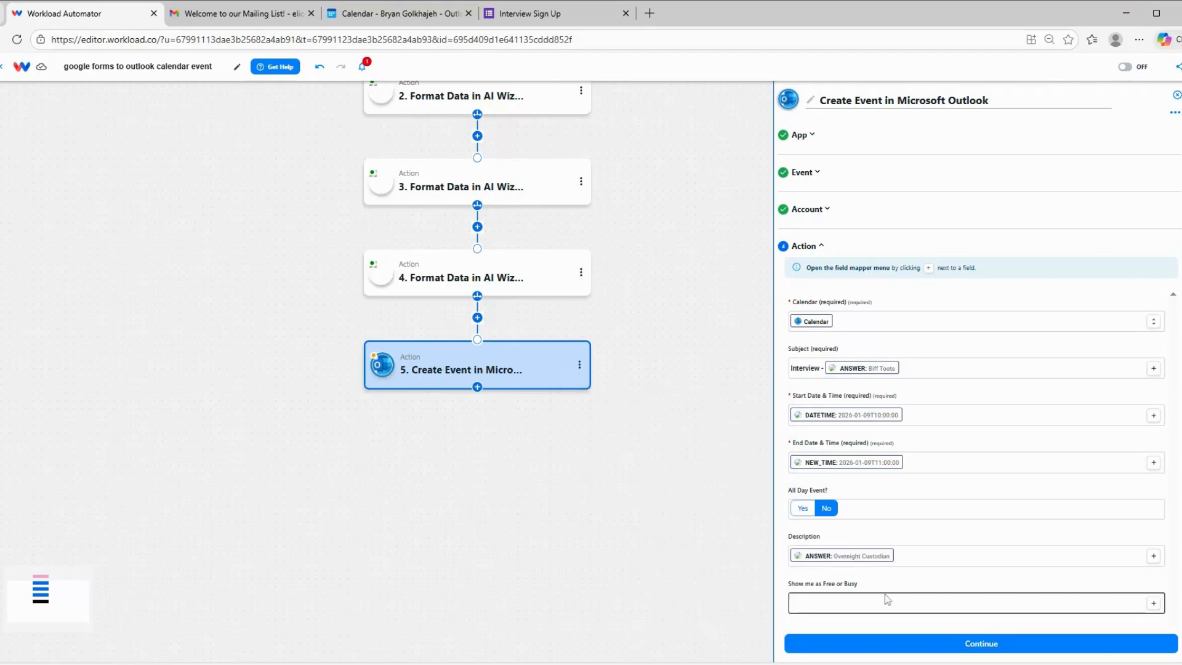
click(611, 632)
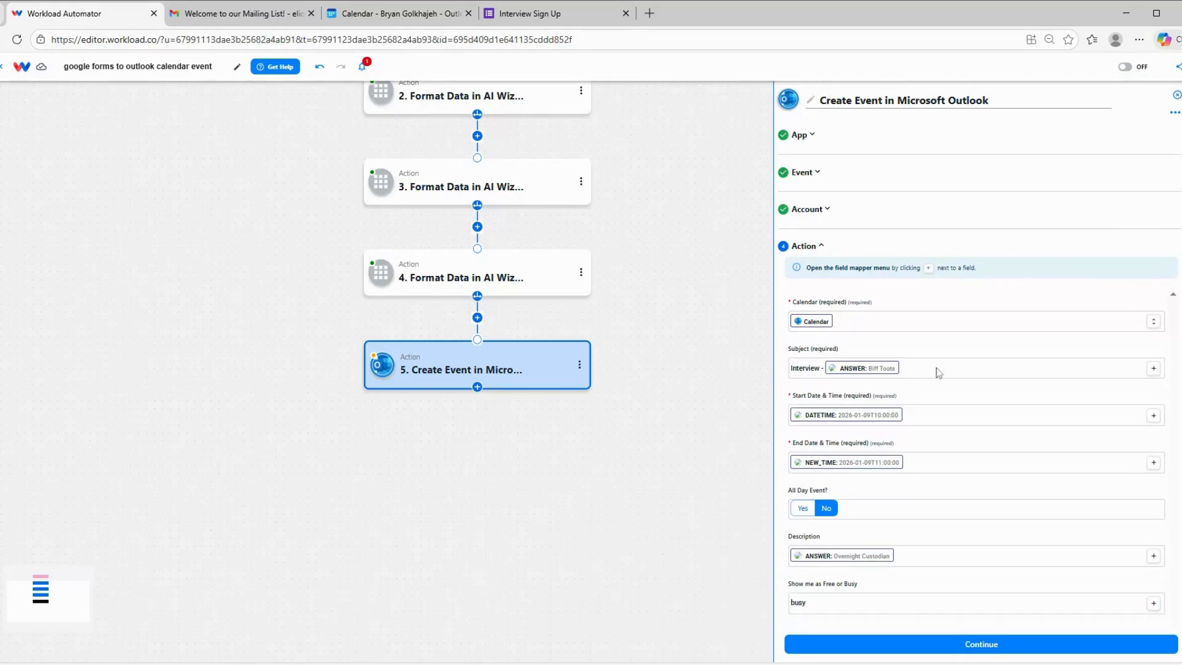
click(979, 644)
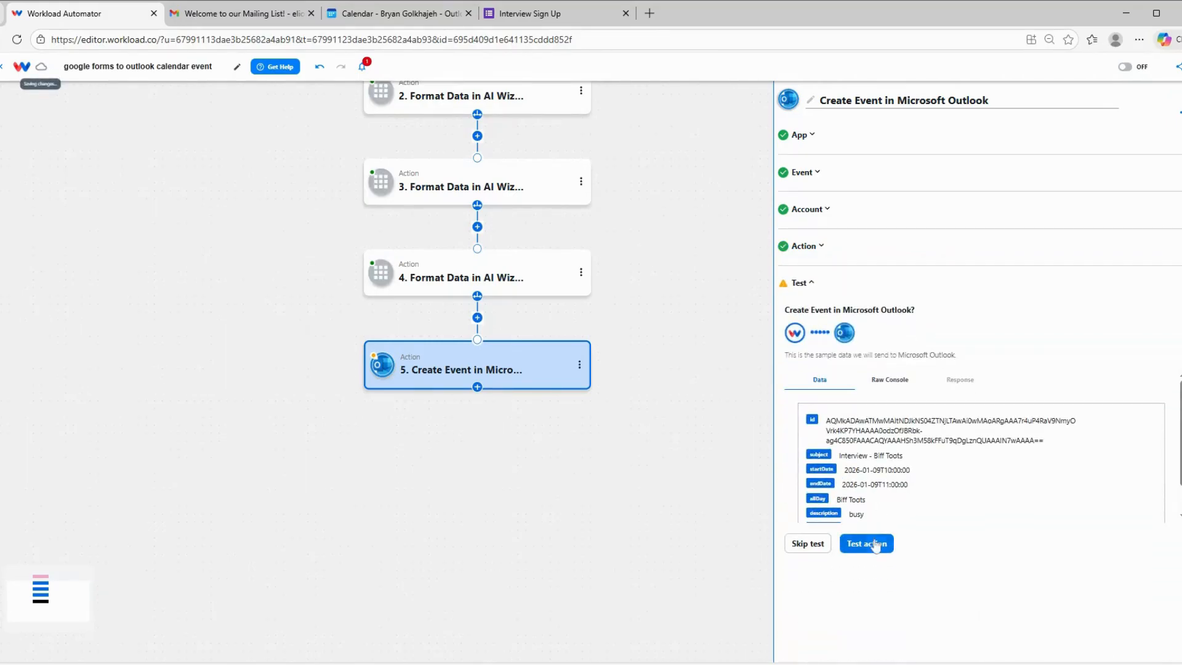
Step: Test the Outlook Create Event action, review the response data and finish the step
click(875, 545)
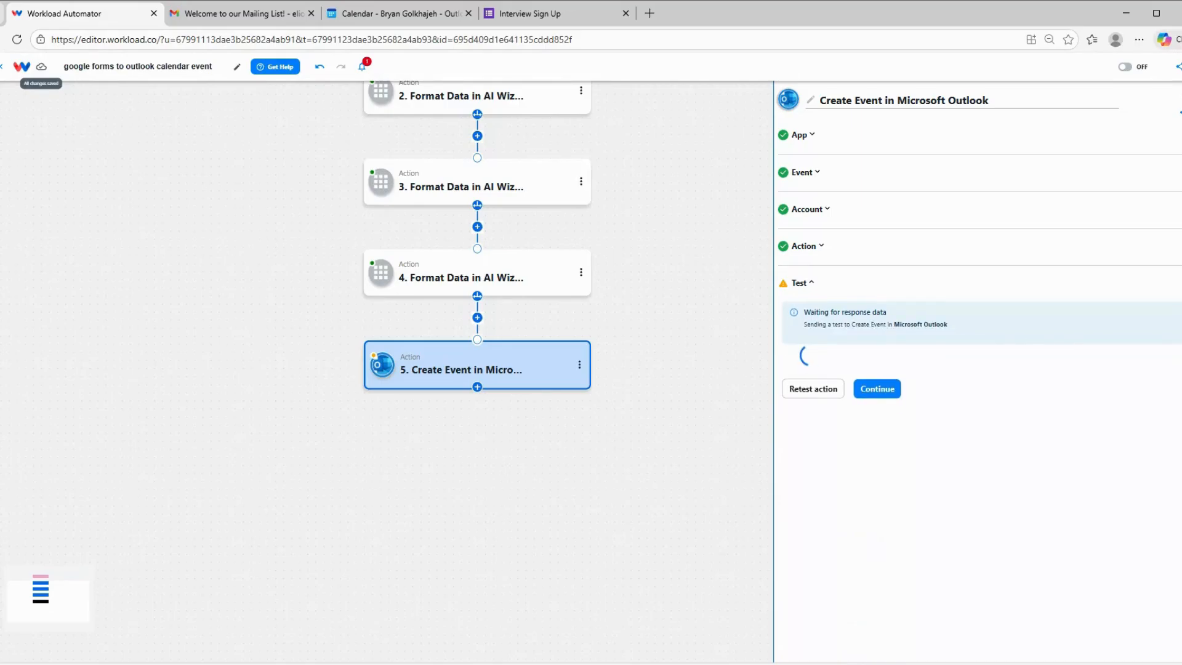
scroll(879, 426, down, 10)
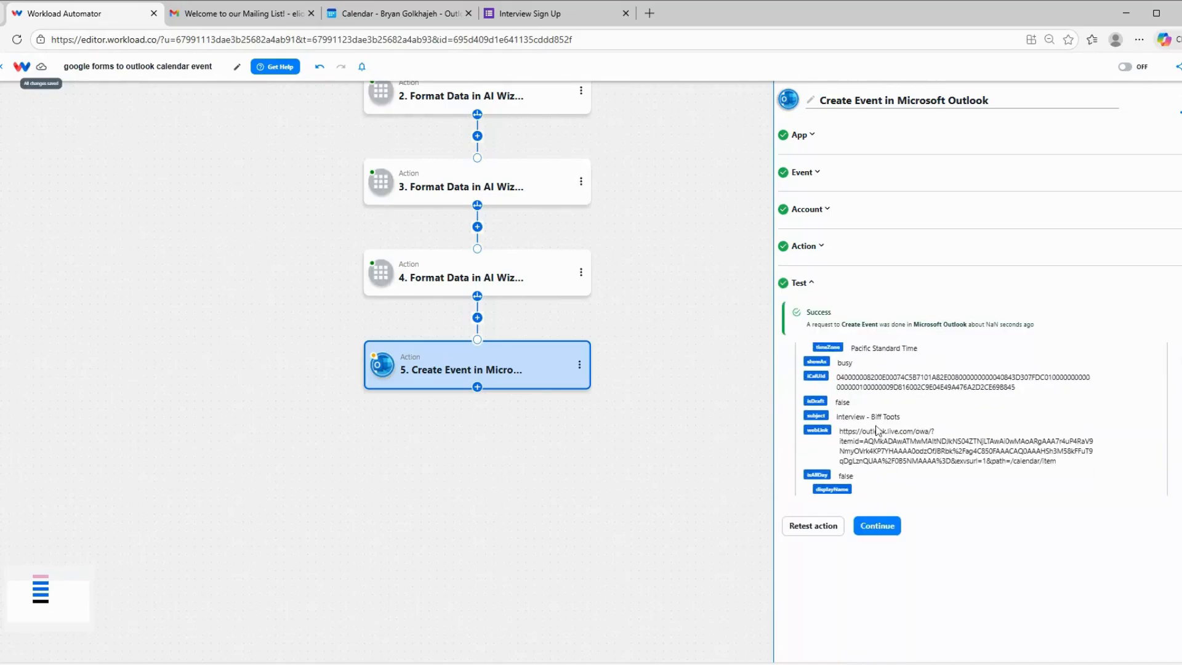
click(884, 525)
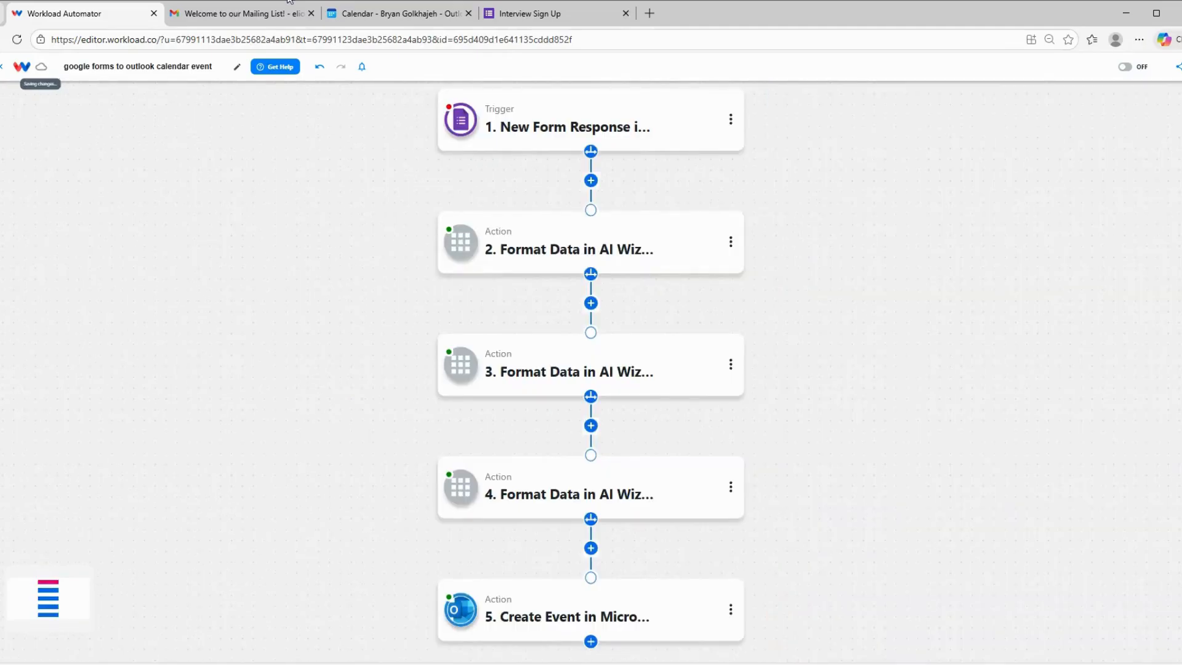
Step: Switch to the Outlook calendar and check the time and description of the interview event on Friday, January 9
click(403, 15)
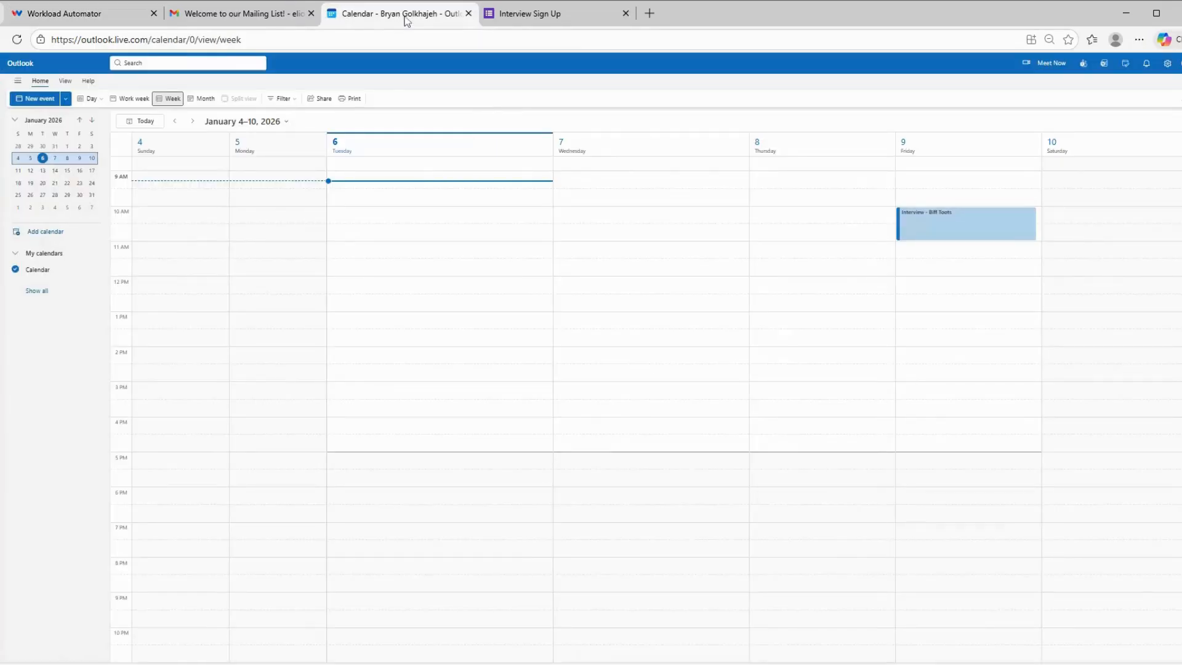
click(926, 228)
click(919, 234)
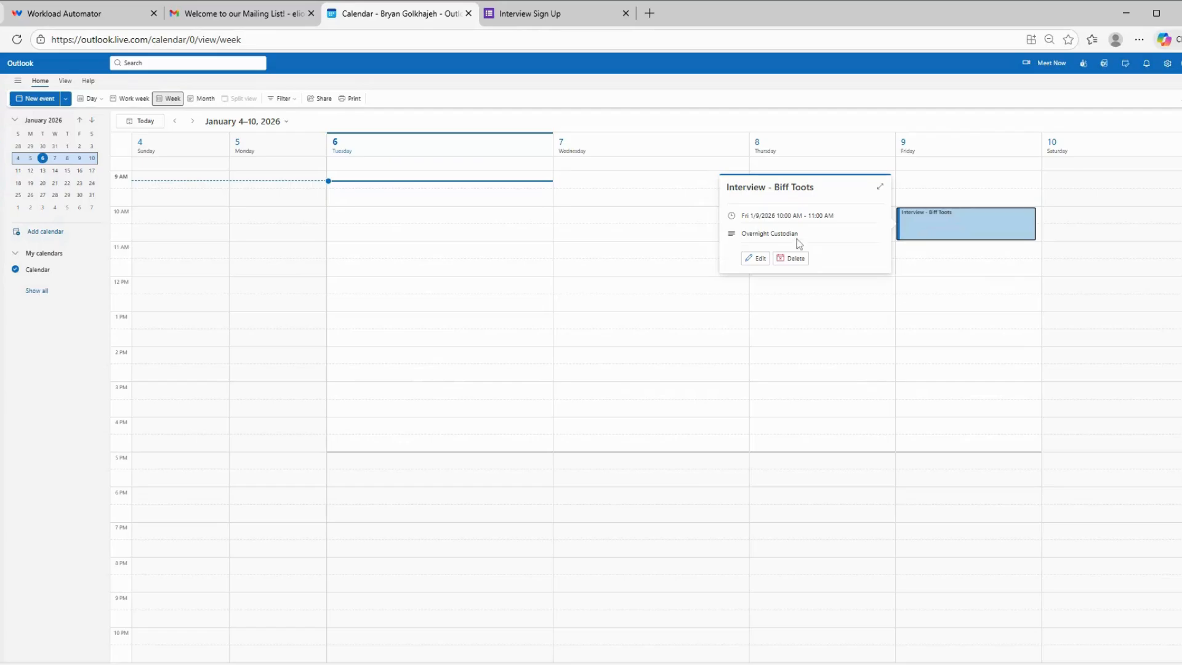
click(1064, 307)
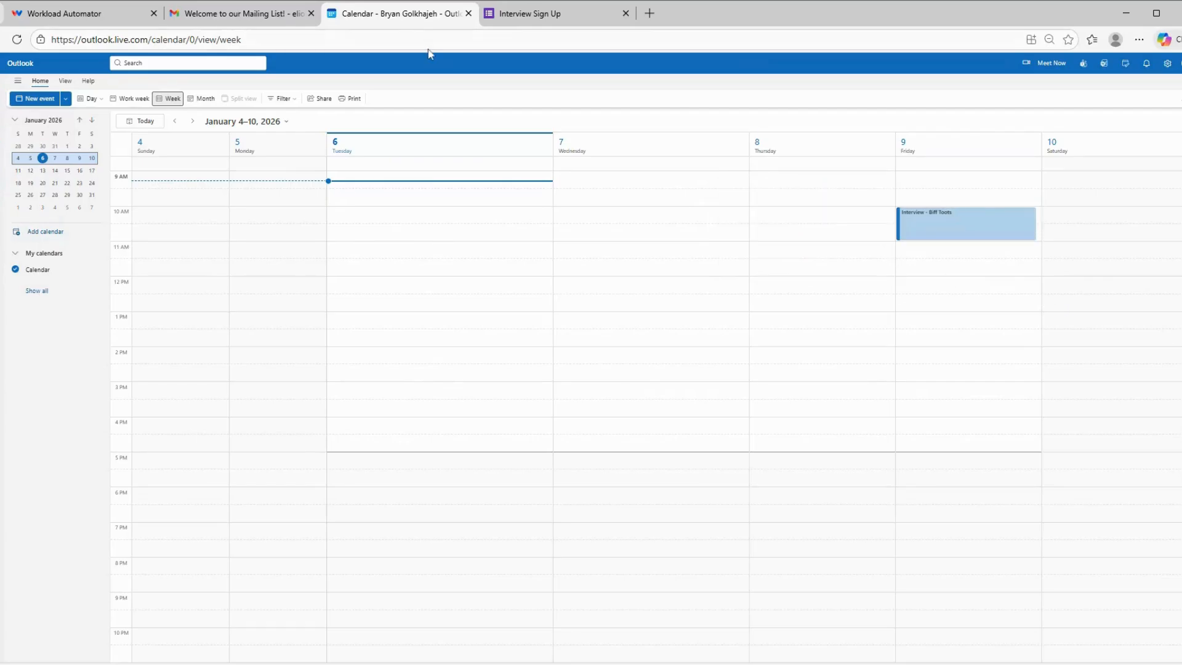
Step: Return to the Workload automation, open the Google Forms trigger and activate the workflow
click(97, 16)
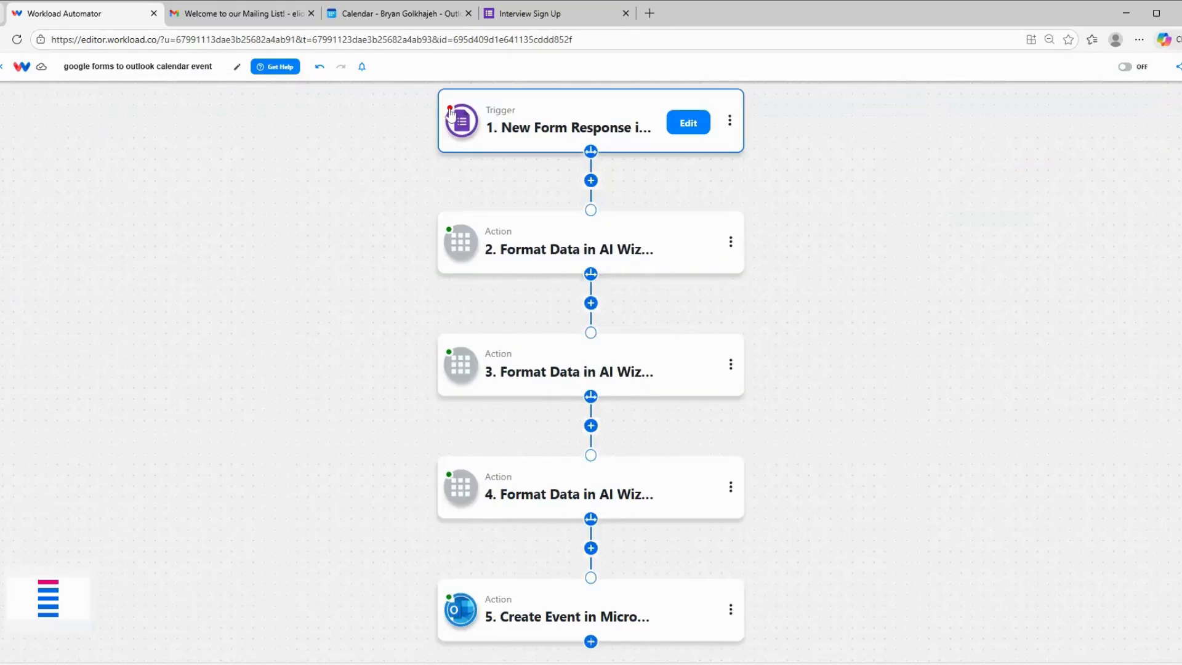
click(525, 123)
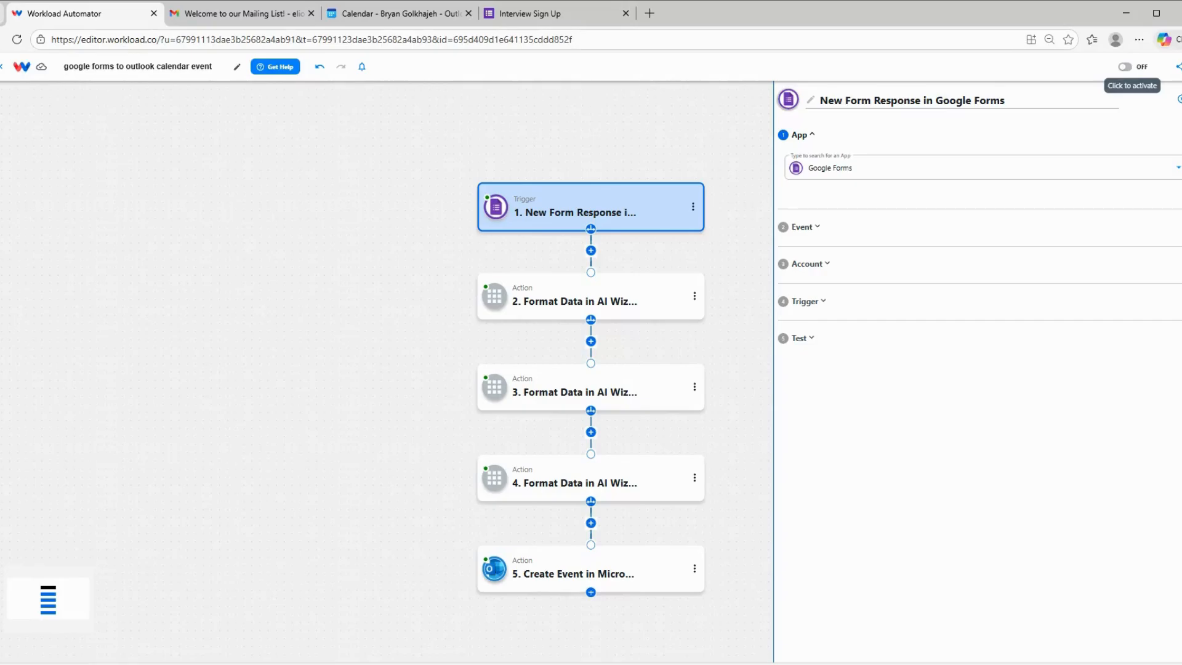
click(1124, 67)
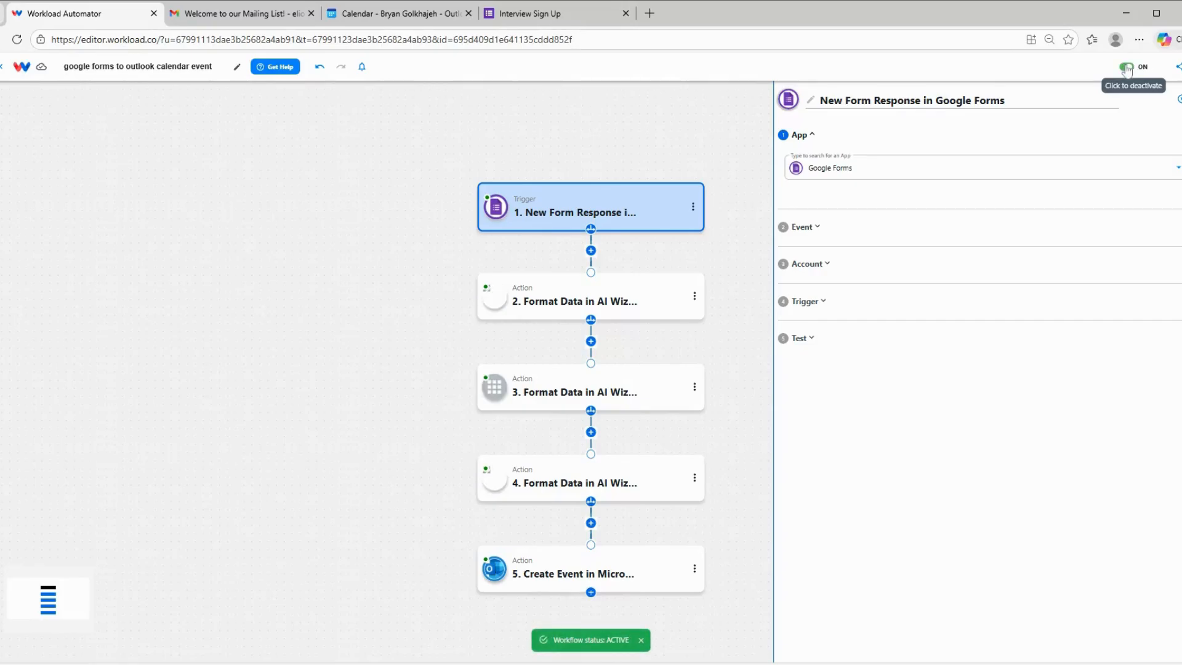